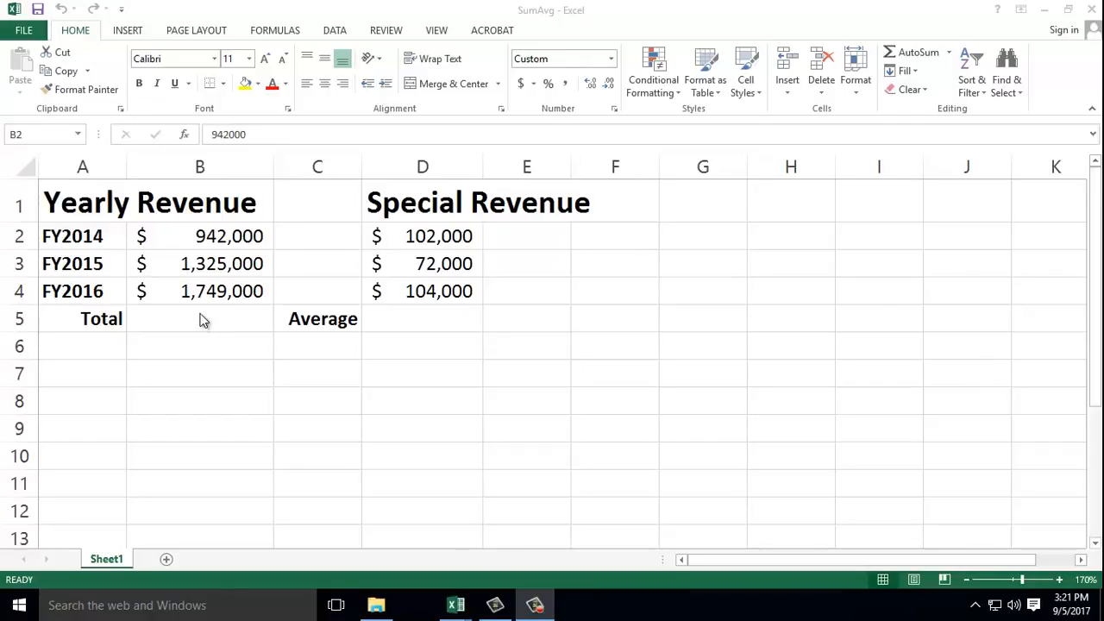
Step: Total the yearly revenue in B5 by entering the formula =SUM(942000,1325000,1749000) with the literal amounts
click(196, 242)
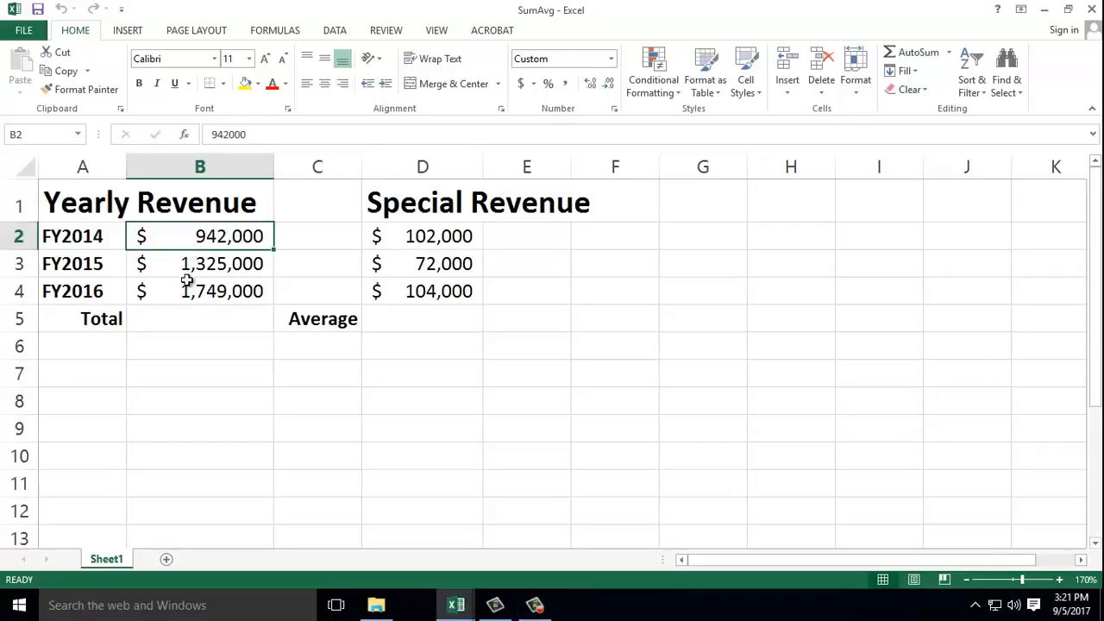
click(426, 242)
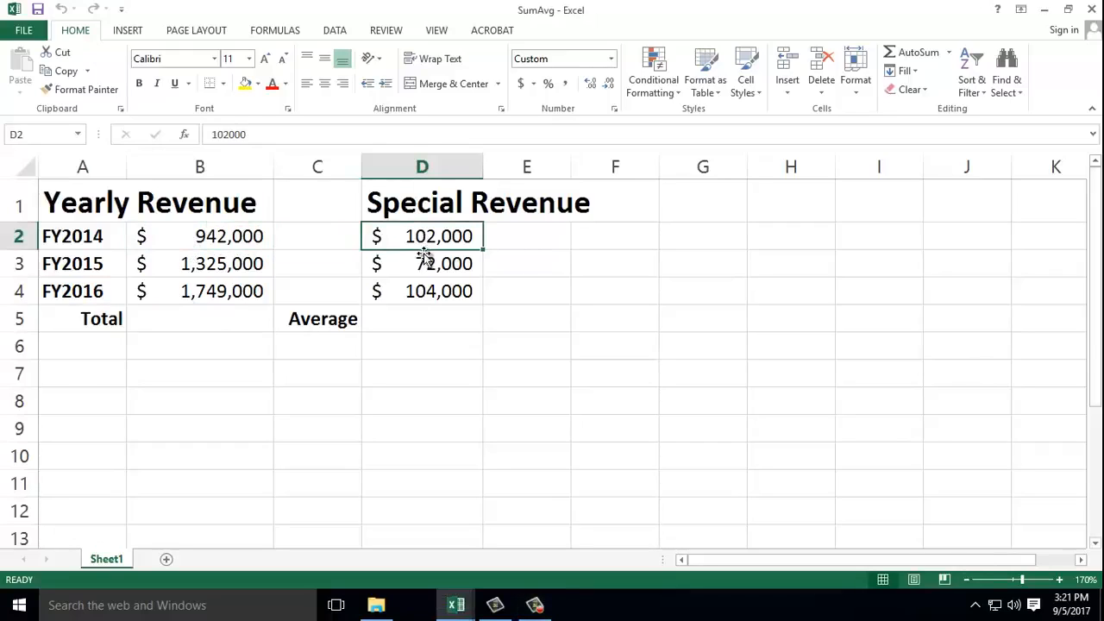
click(155, 322)
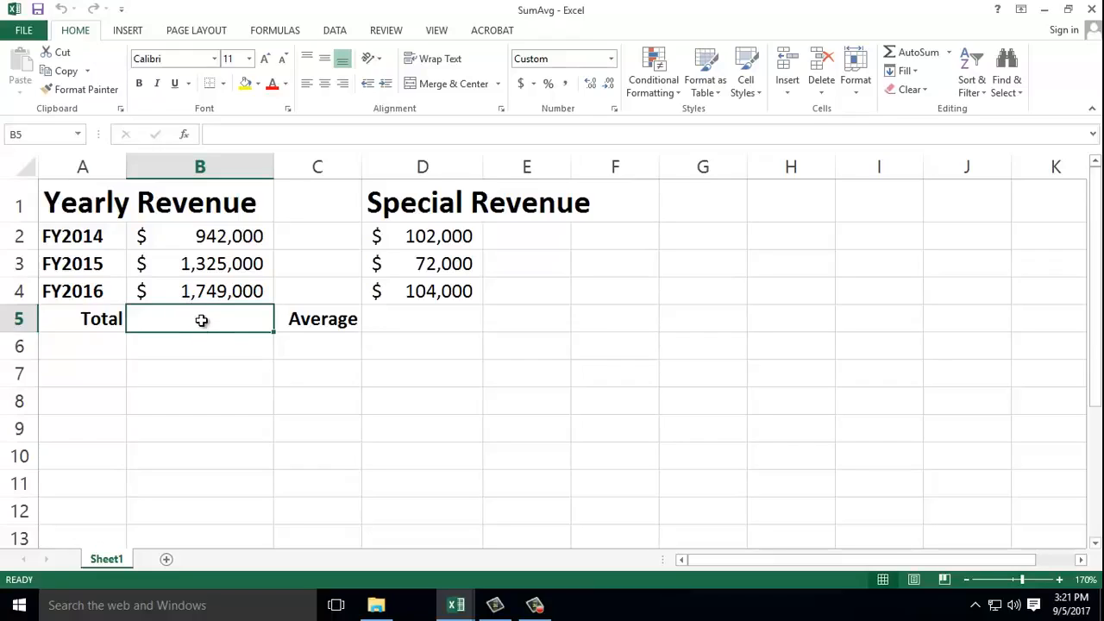
text(=)
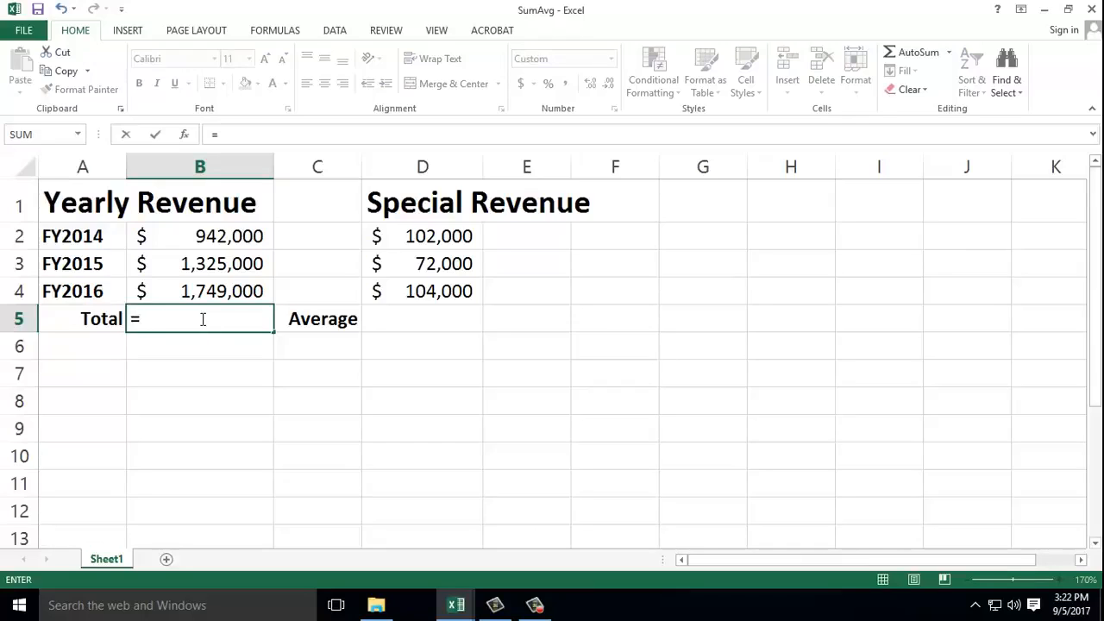
text(SUM)
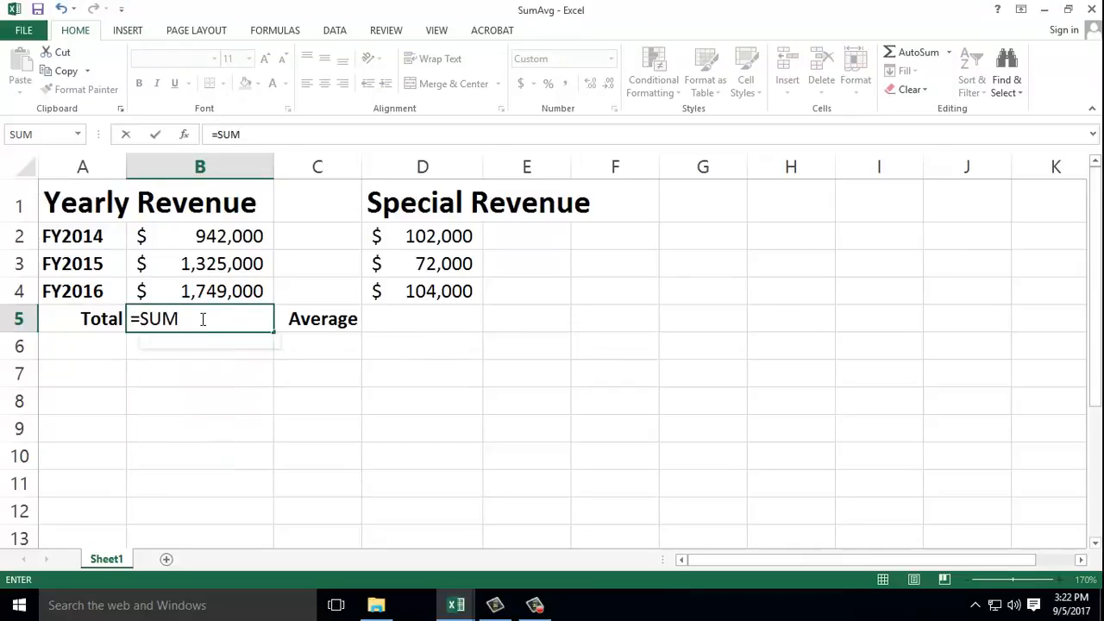
text(()
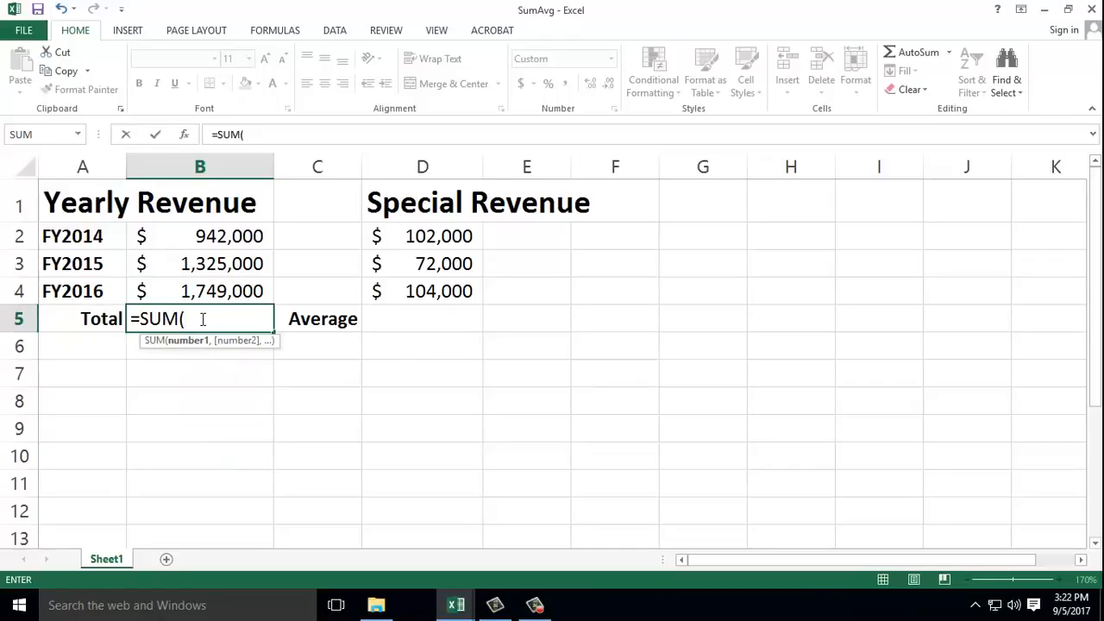
text(942000,)
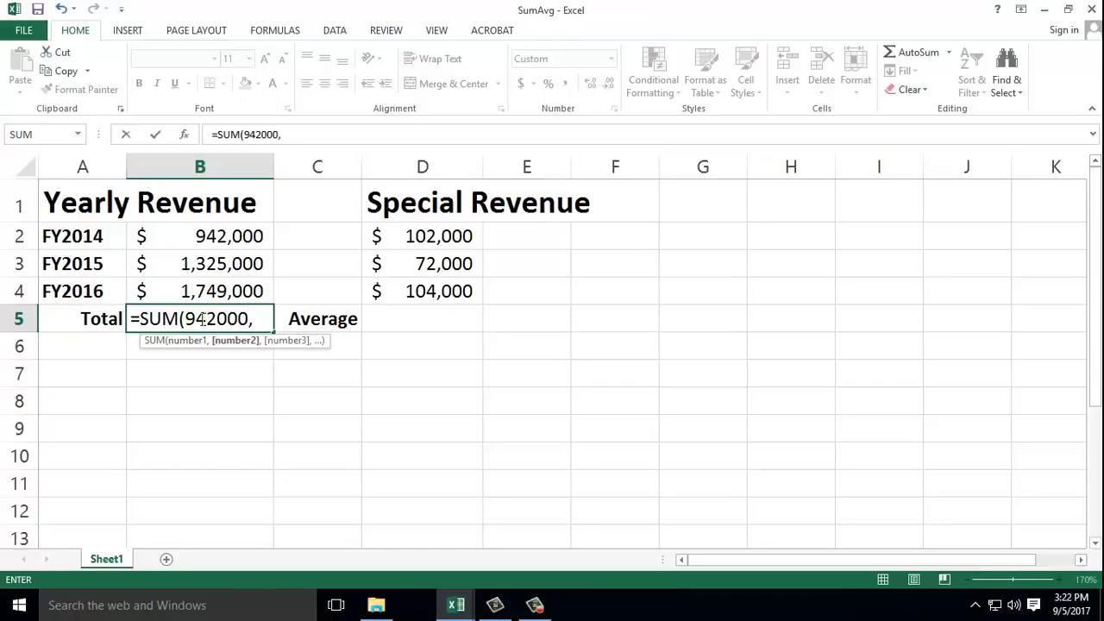
text(13)
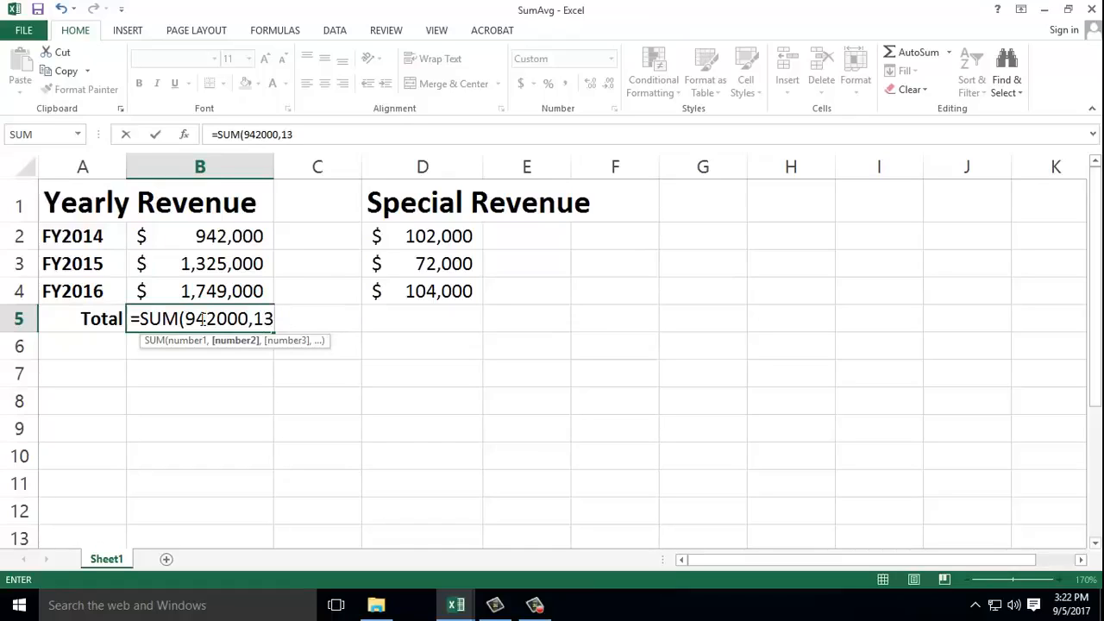
text(25000)
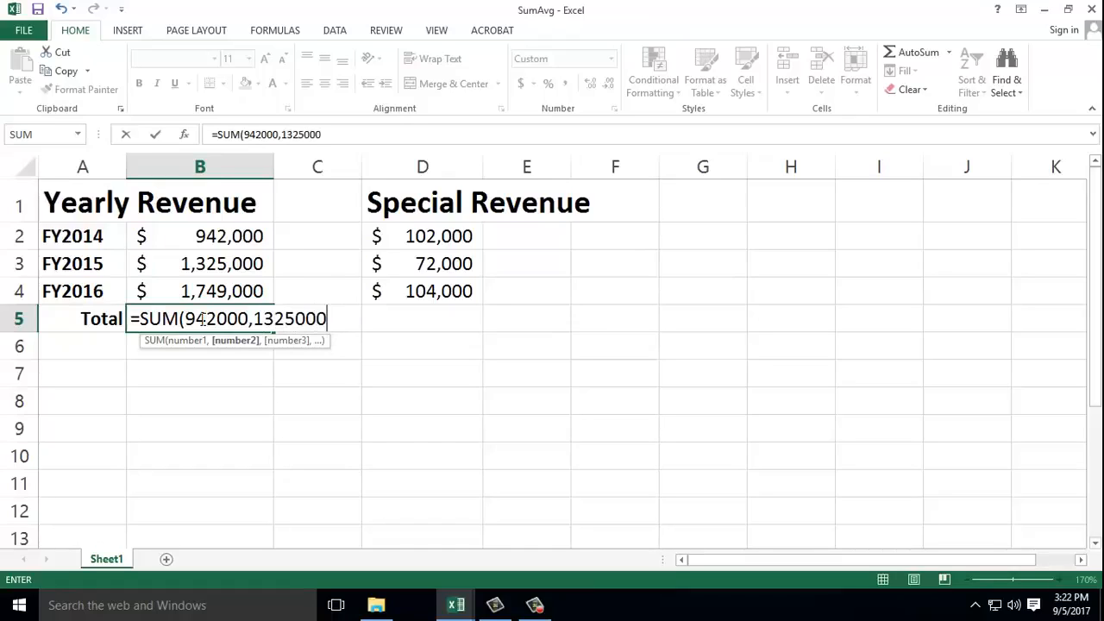
text(,)
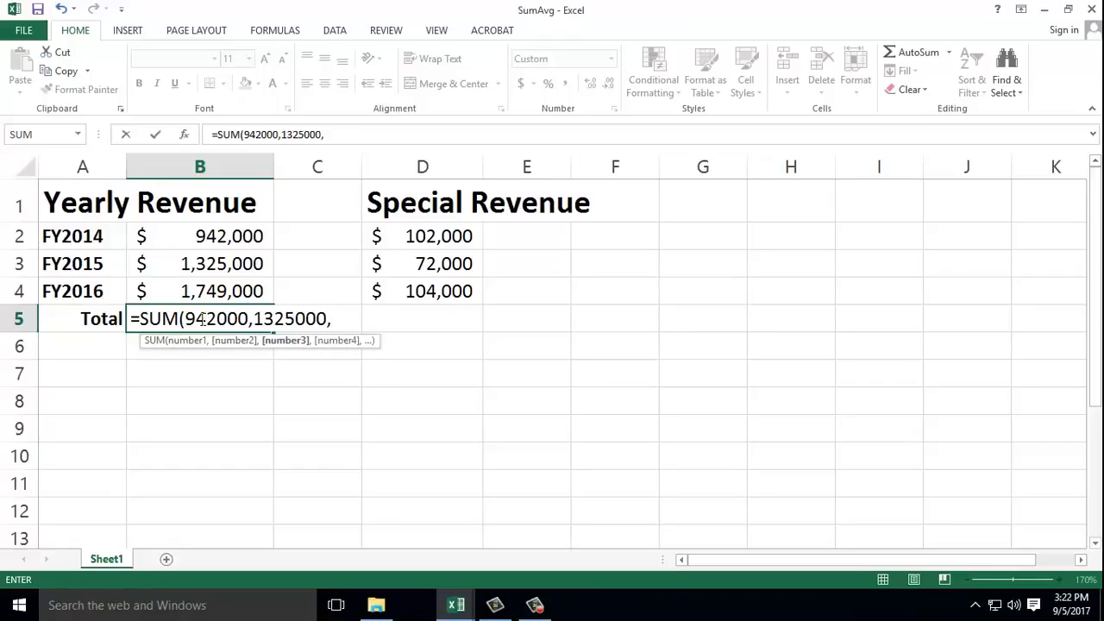
text(174900)
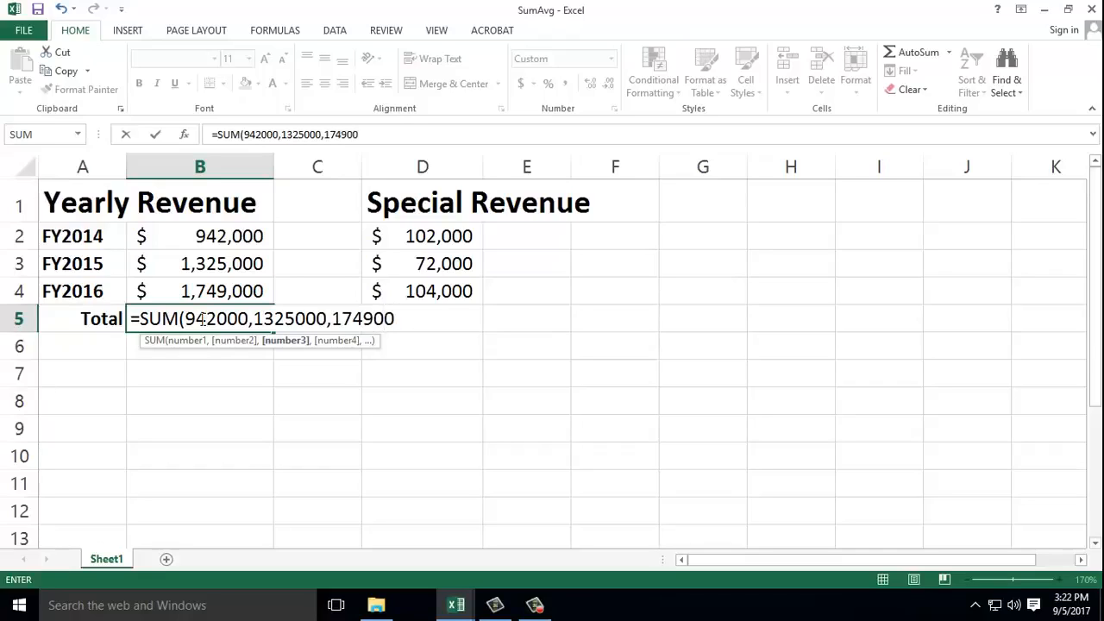
text(0))
key(Return)
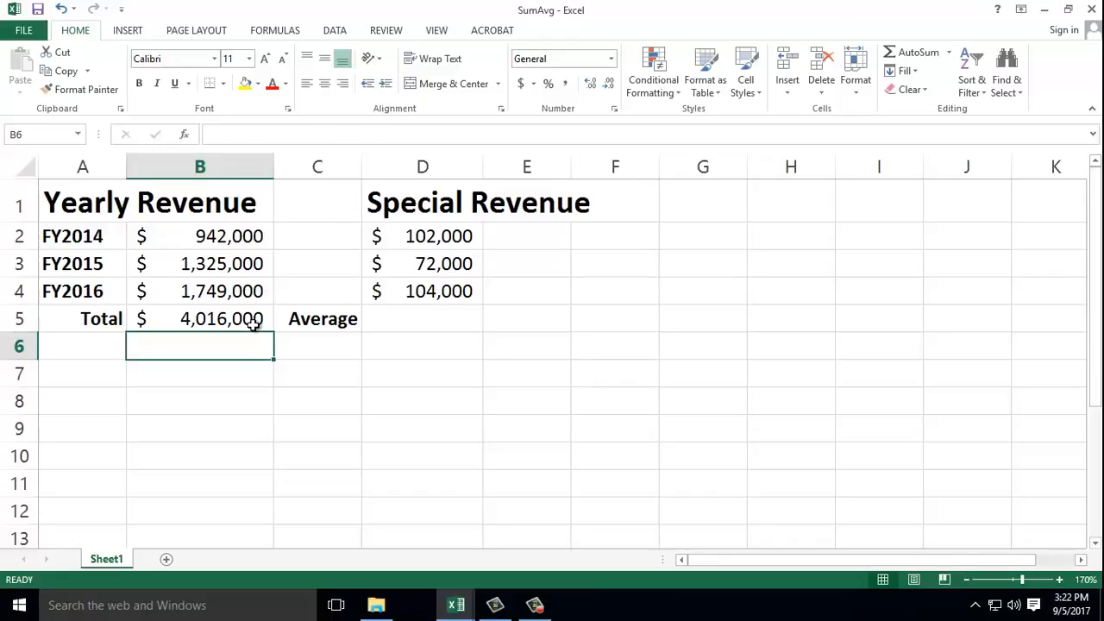
Step: Clear the yearly revenue total in B5 and enter =SUM(B2:B4) in its place
click(252, 320)
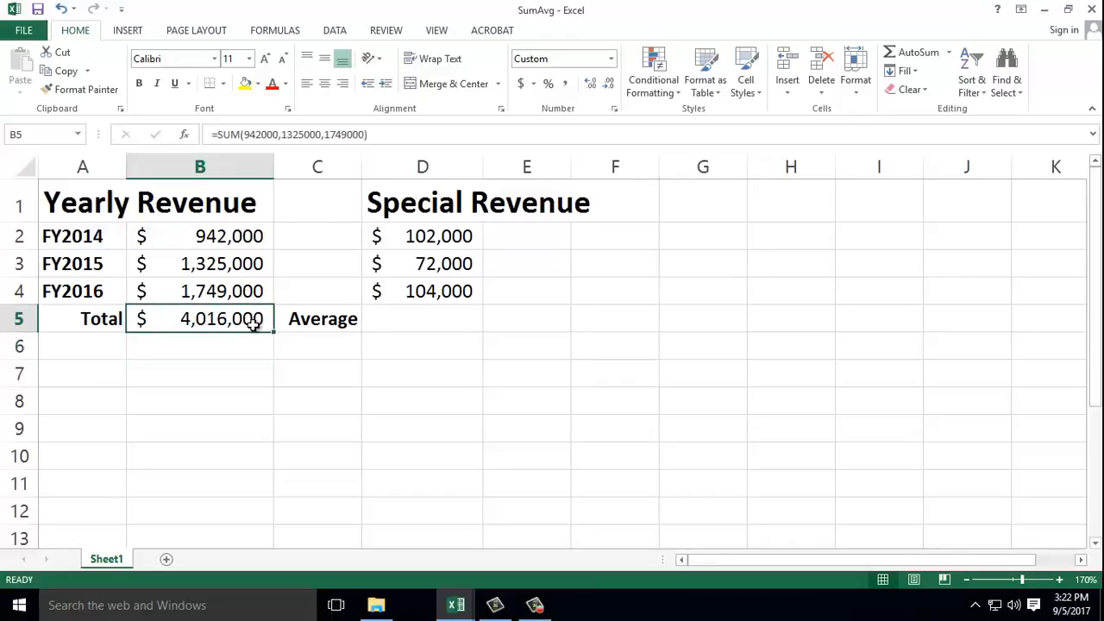
key(Delete)
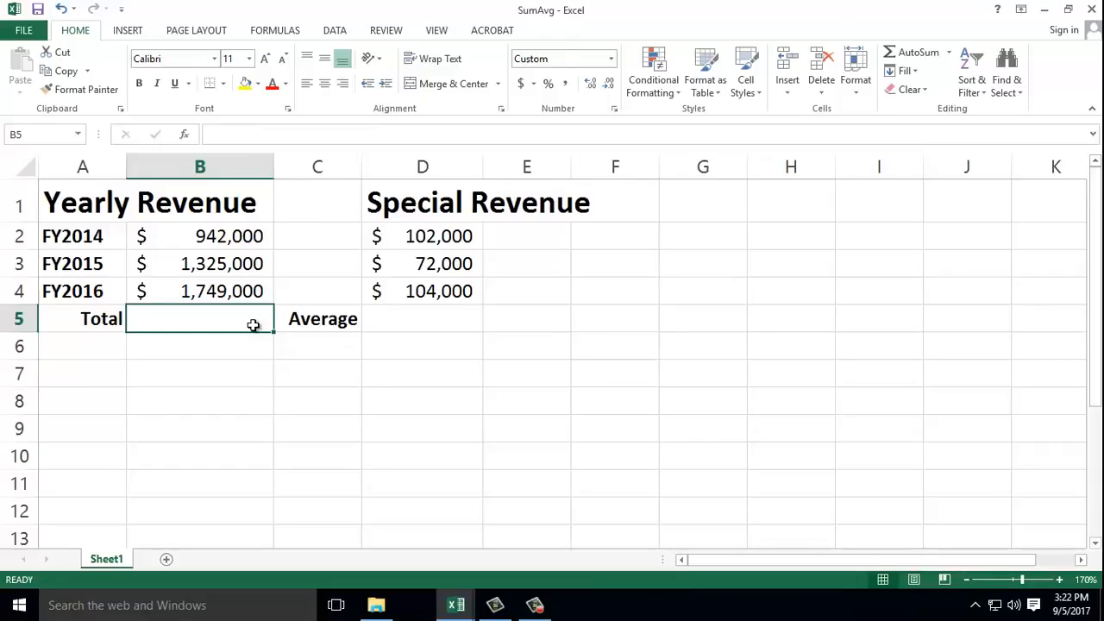
text(=)
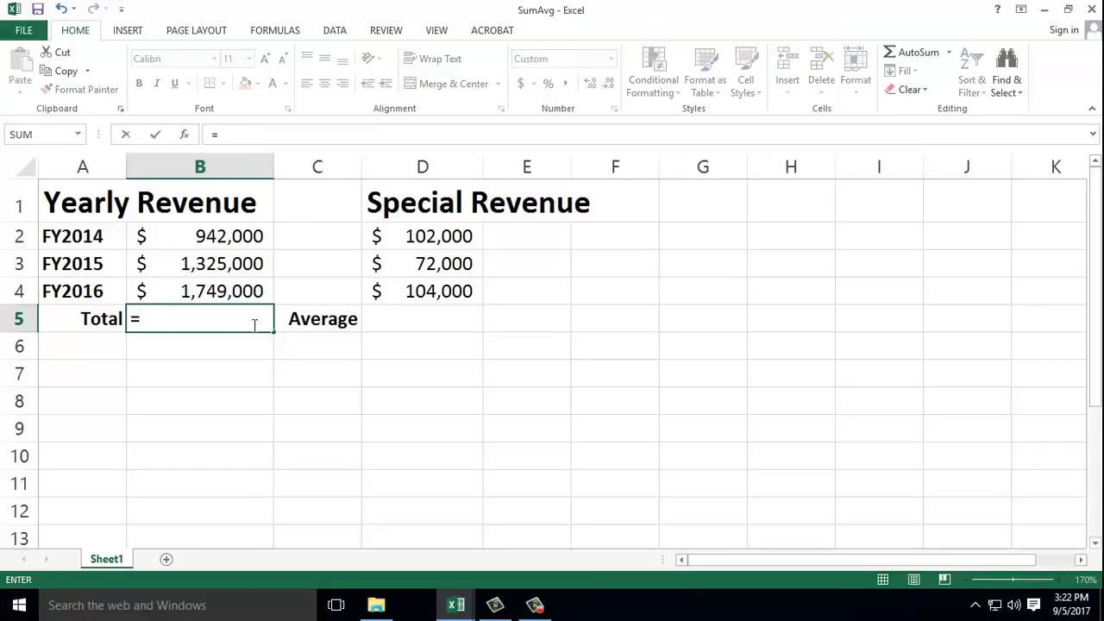
text(SUM)
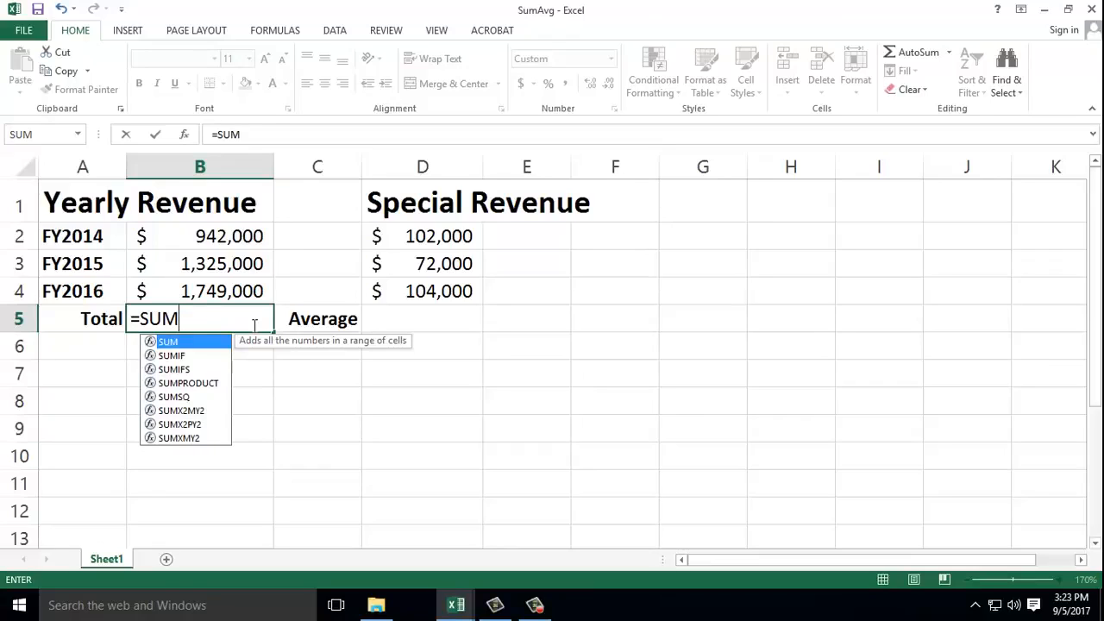
text(()
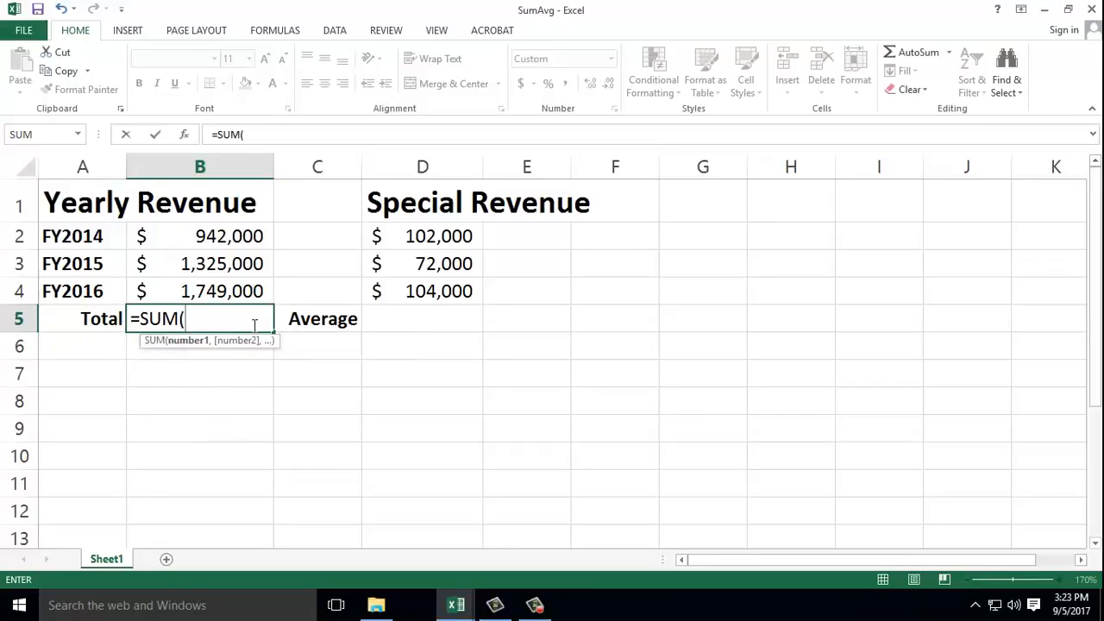
click(179, 245)
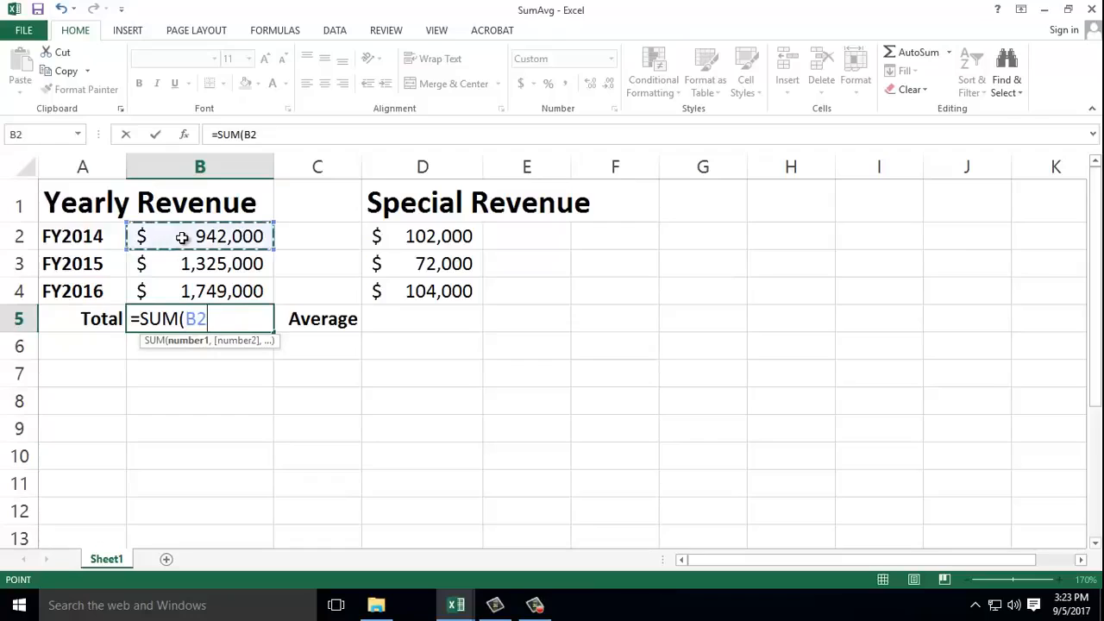
drag(179, 247, 184, 288)
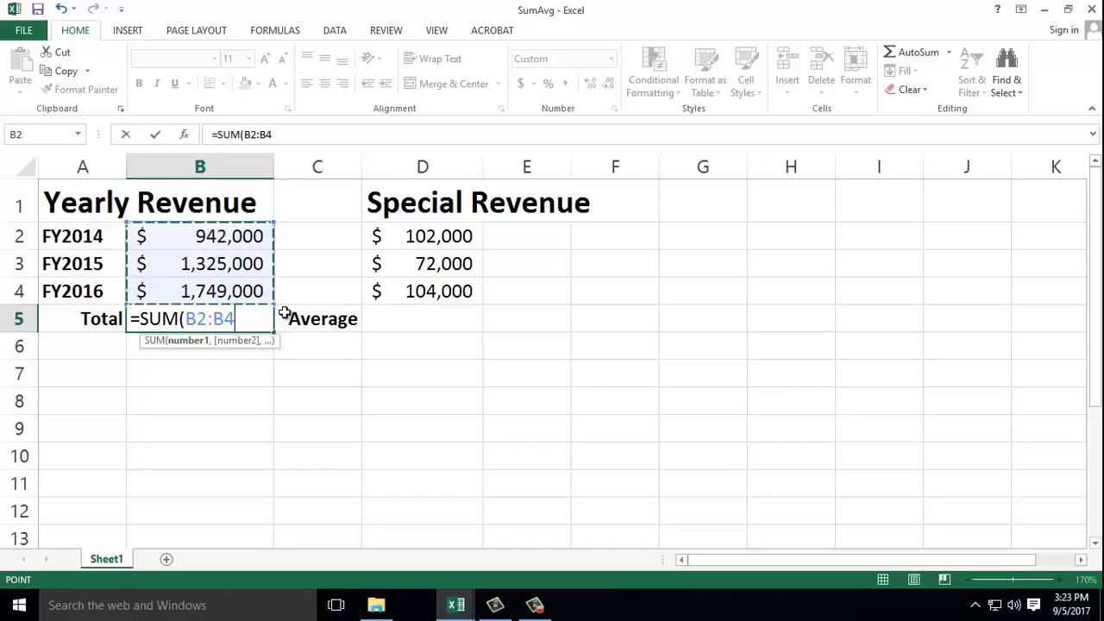
text())
key(Return)
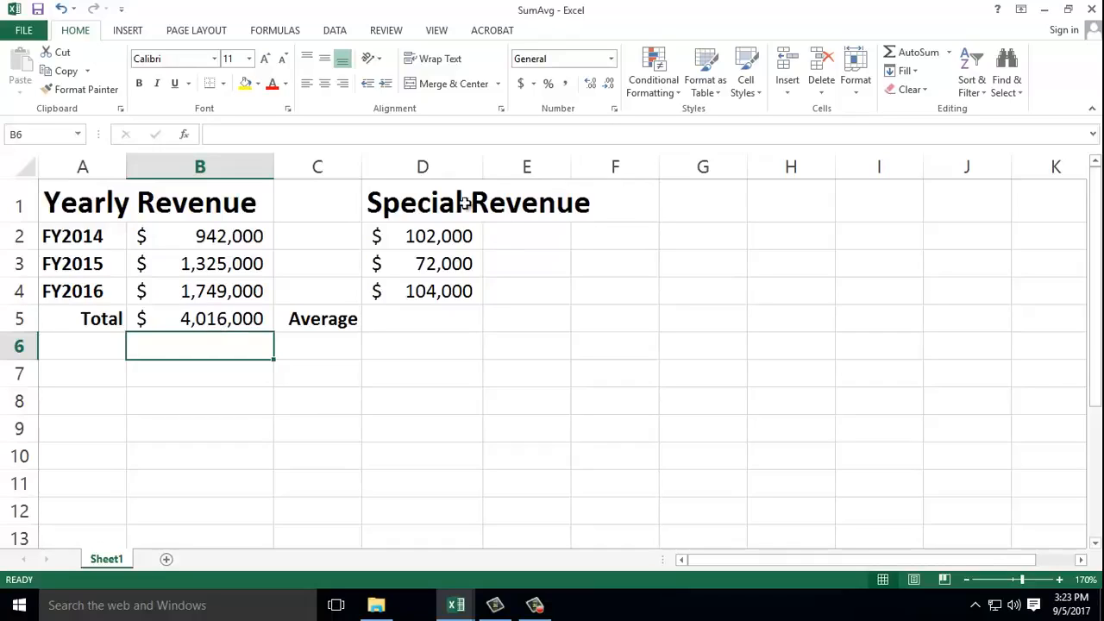
Step: Calculate the average special revenue in D5 with the formula =AVERAGE(D2:D4)
click(411, 239)
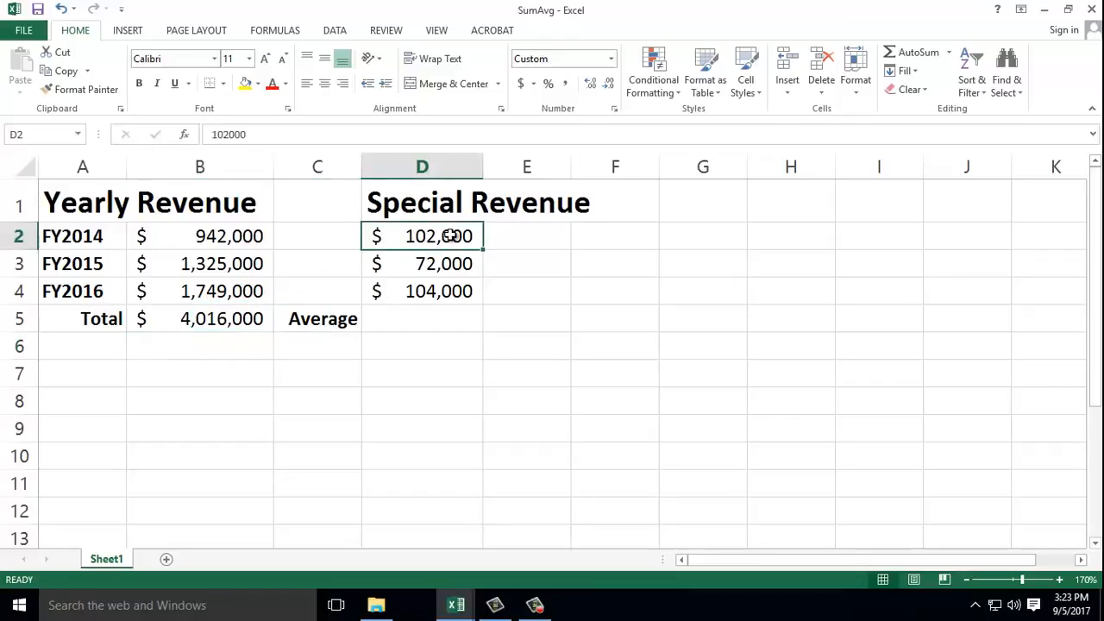
click(437, 318)
text(=AV)
key(BackSpace)
key(BackSpace)
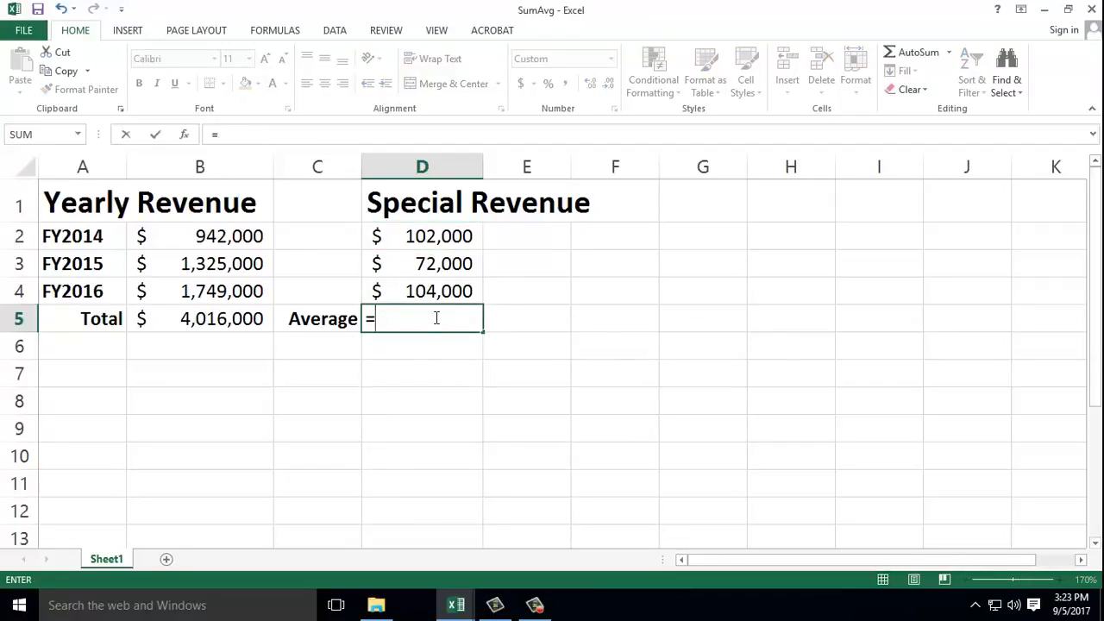
text(AV)
key(Down)
key(Down)
key(Up)
key(Tab)
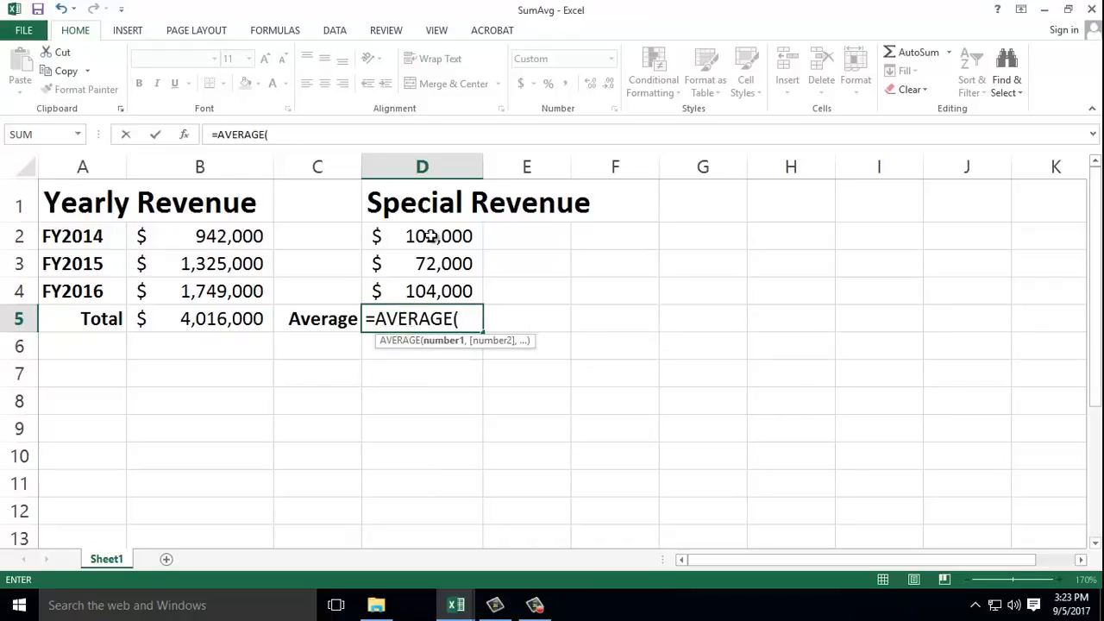
drag(432, 239, 431, 285)
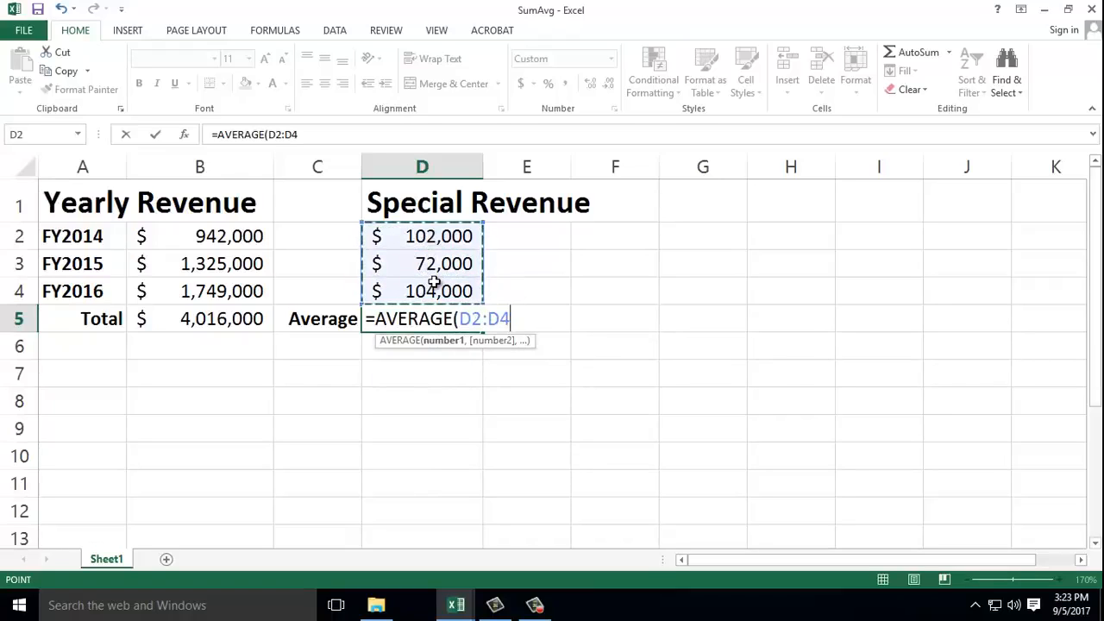
text())
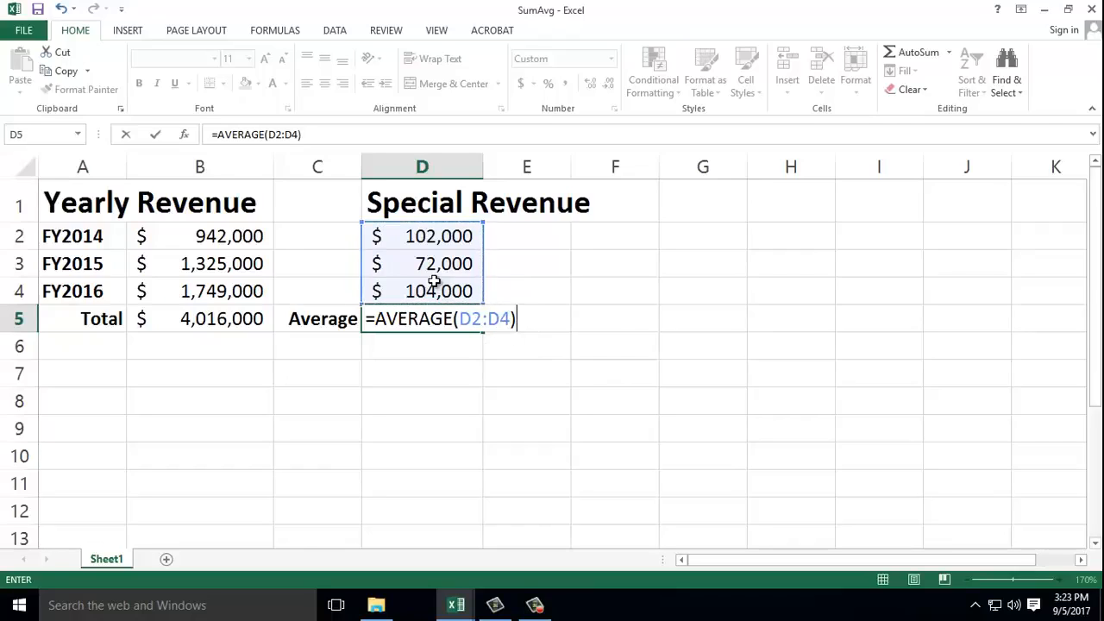
key(Return)
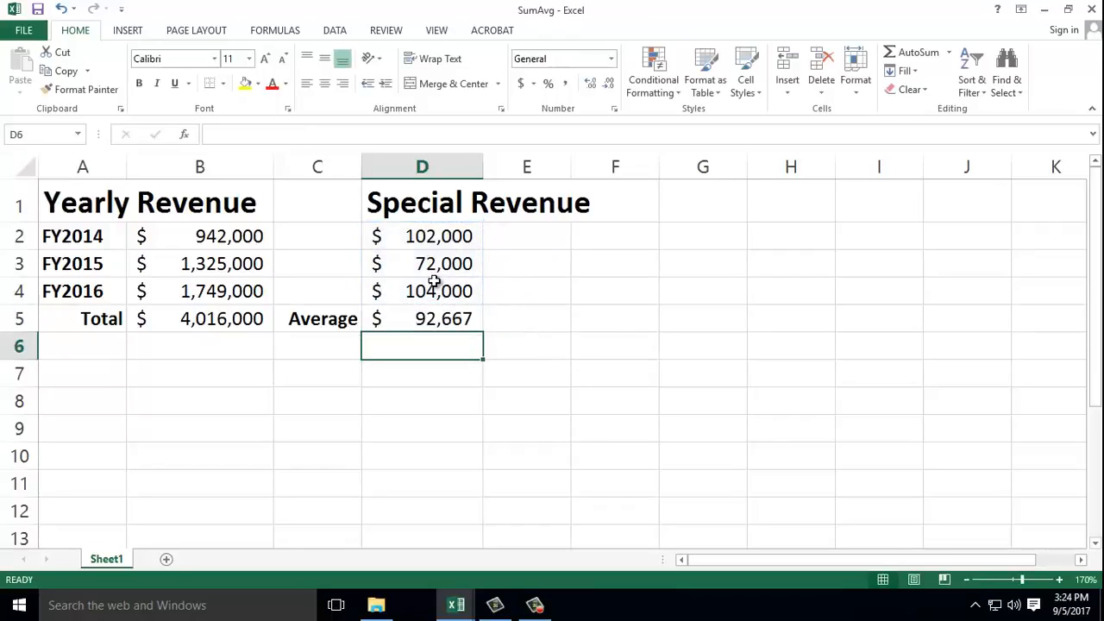
Step: Review the formulas in D5 and B5, and close the SumAvg workbook to continue in the AutoSum workbook
key(Up)
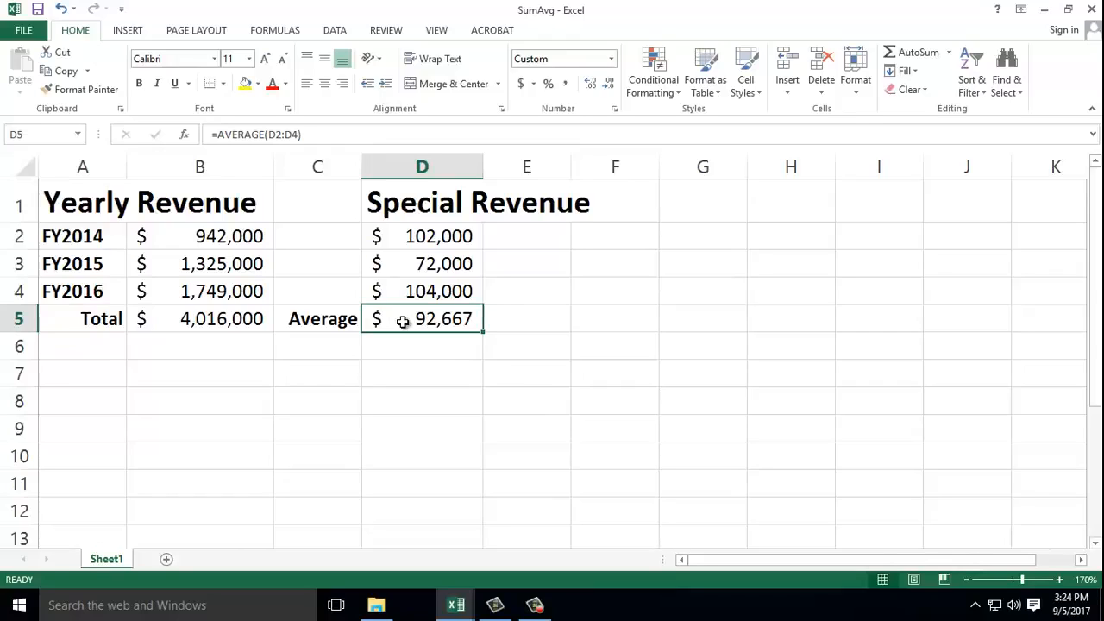
click(165, 321)
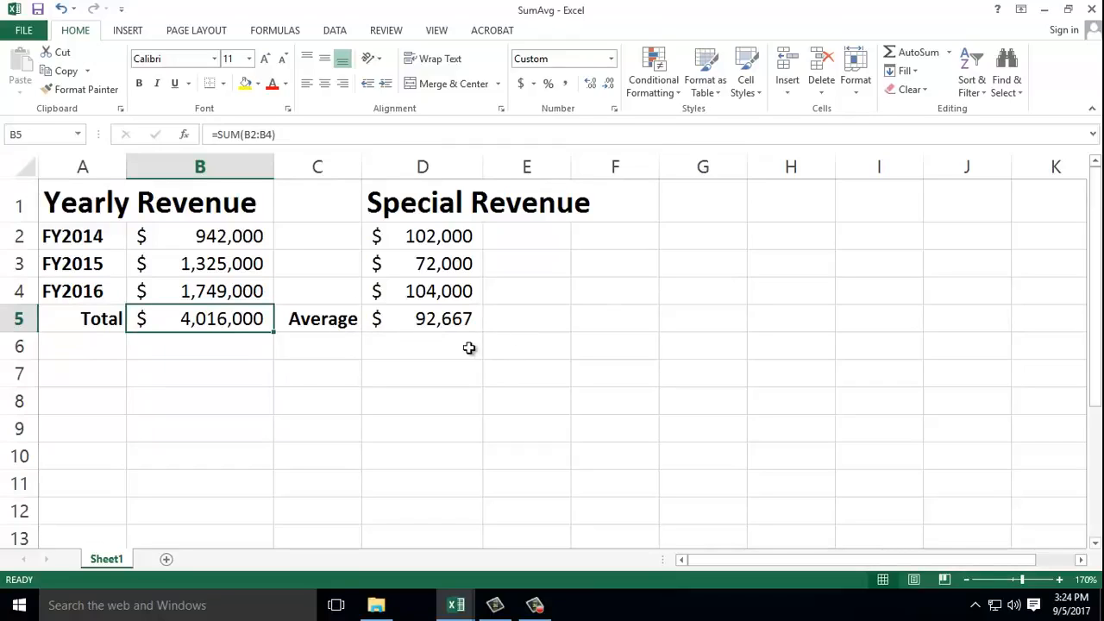
click(1096, 6)
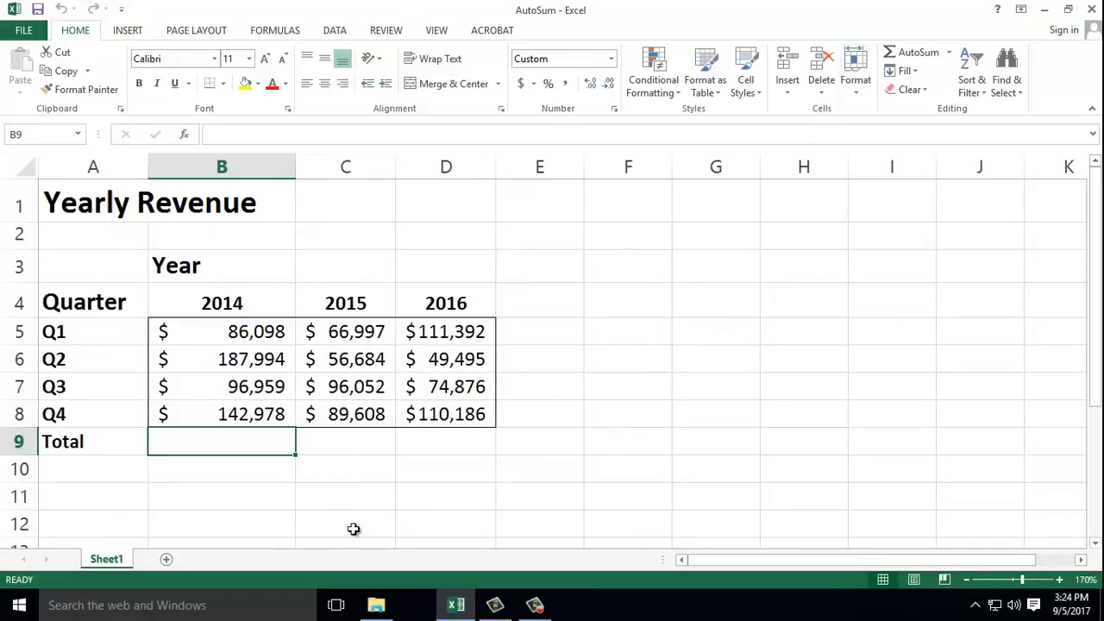
Step: Total the 2014 column by entering the formula =SUM(B4:B8) in B9
click(205, 337)
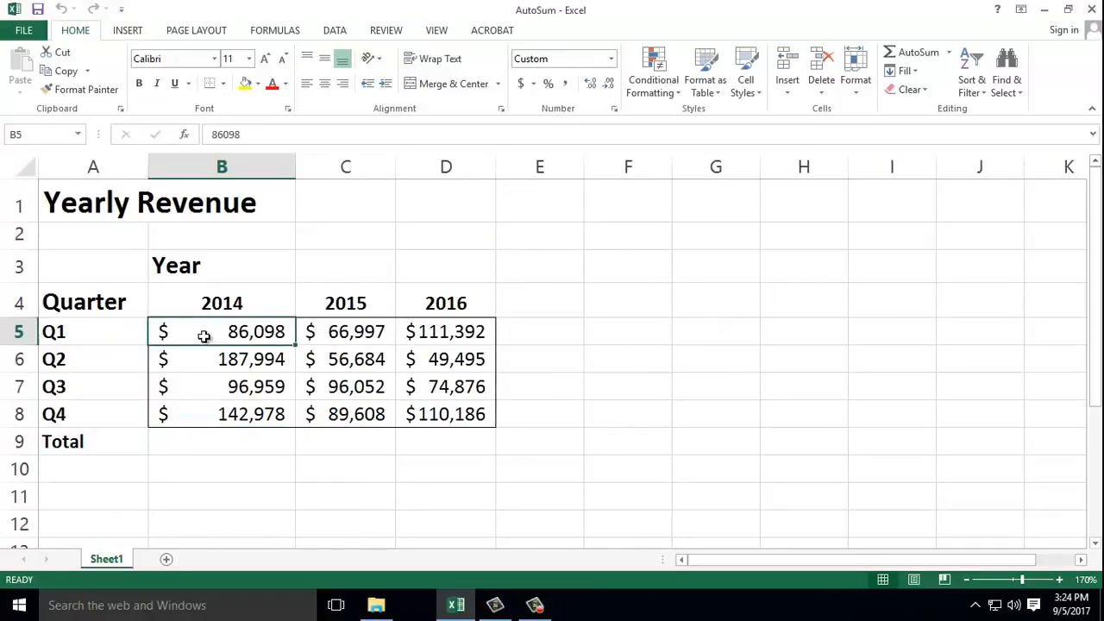
click(168, 450)
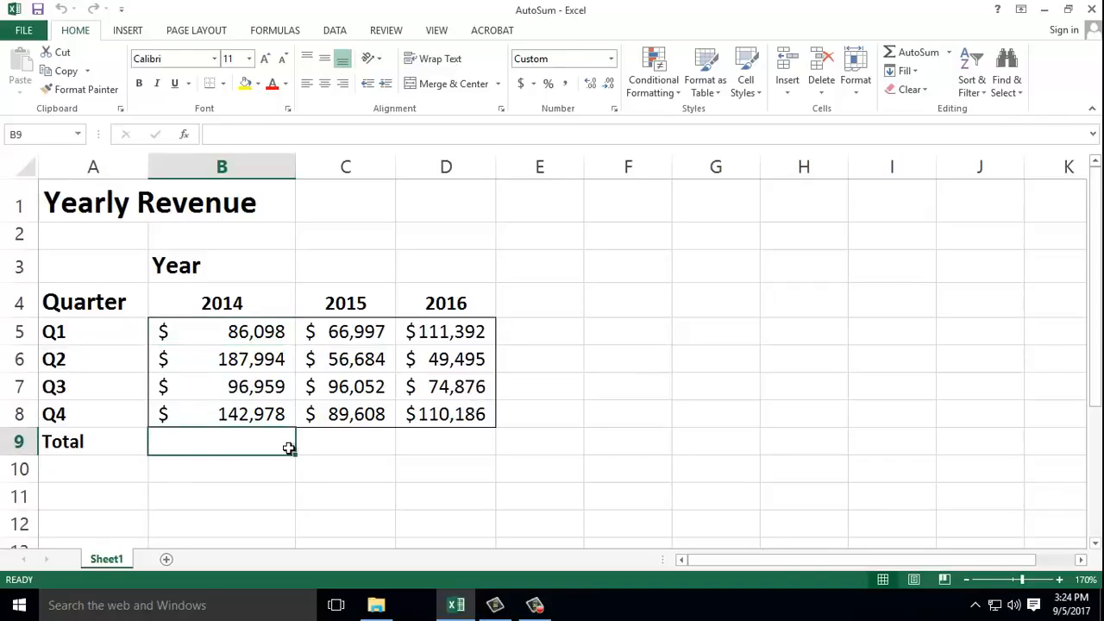
text(=)
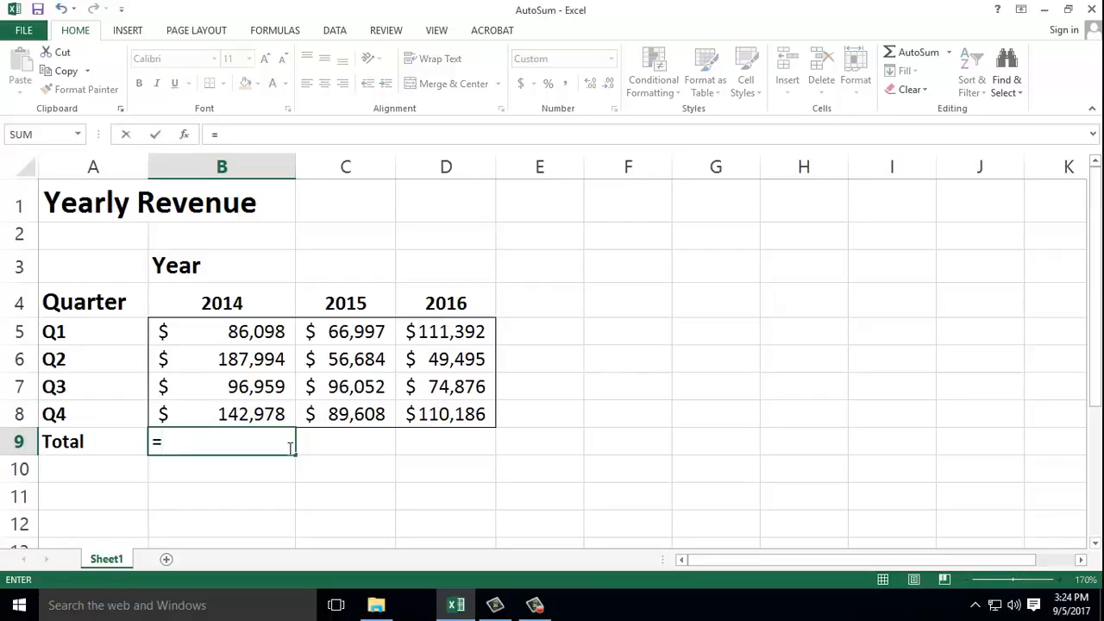
text(SUM)
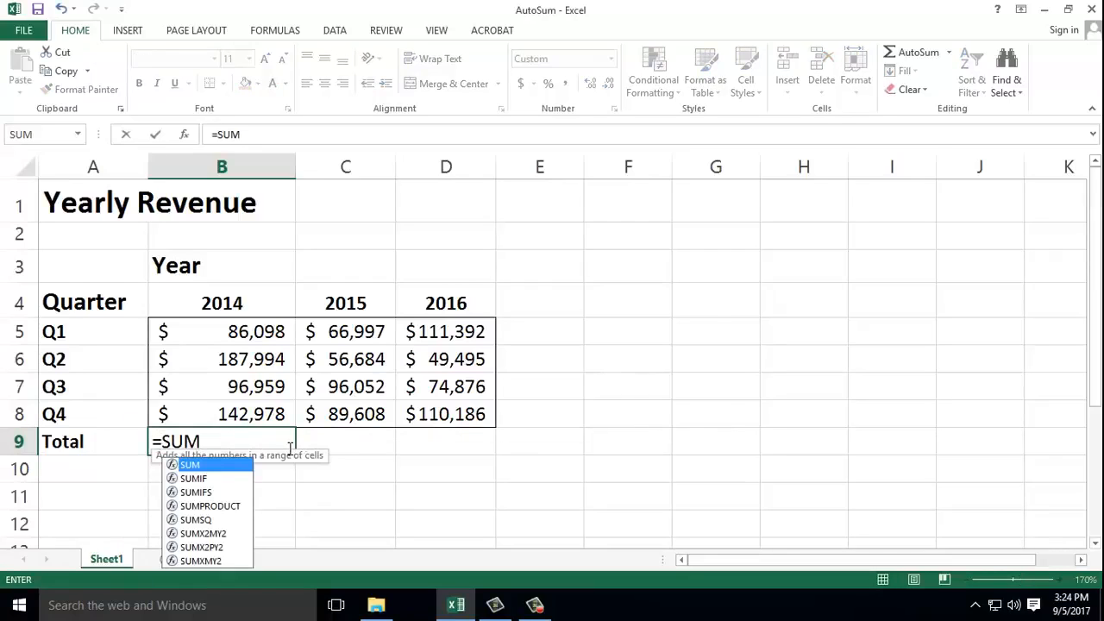
text(()
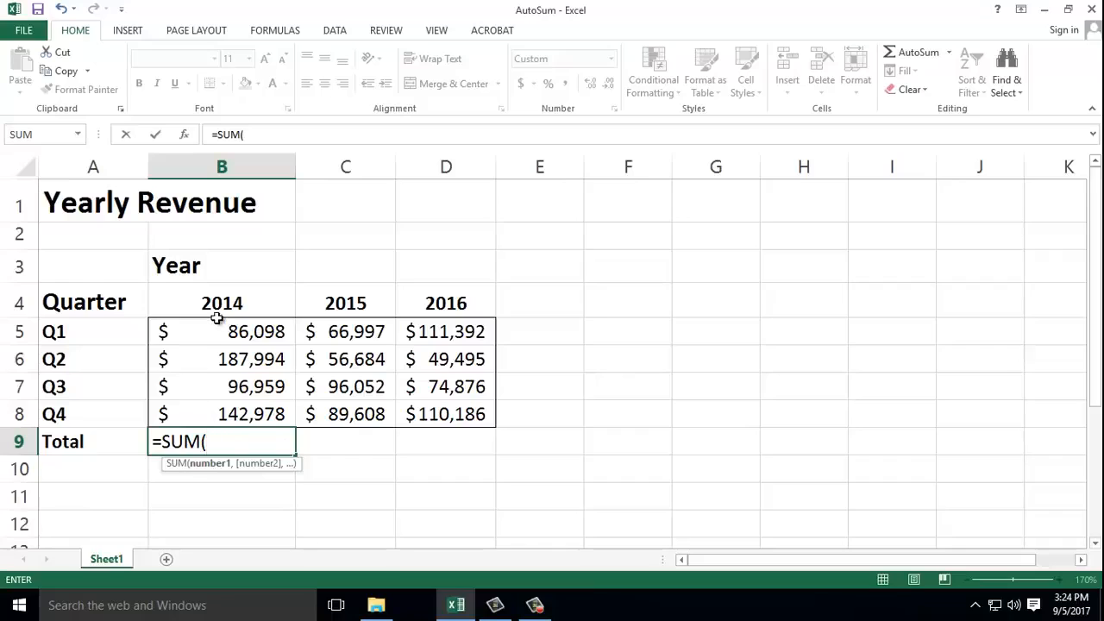
drag(215, 306, 222, 406)
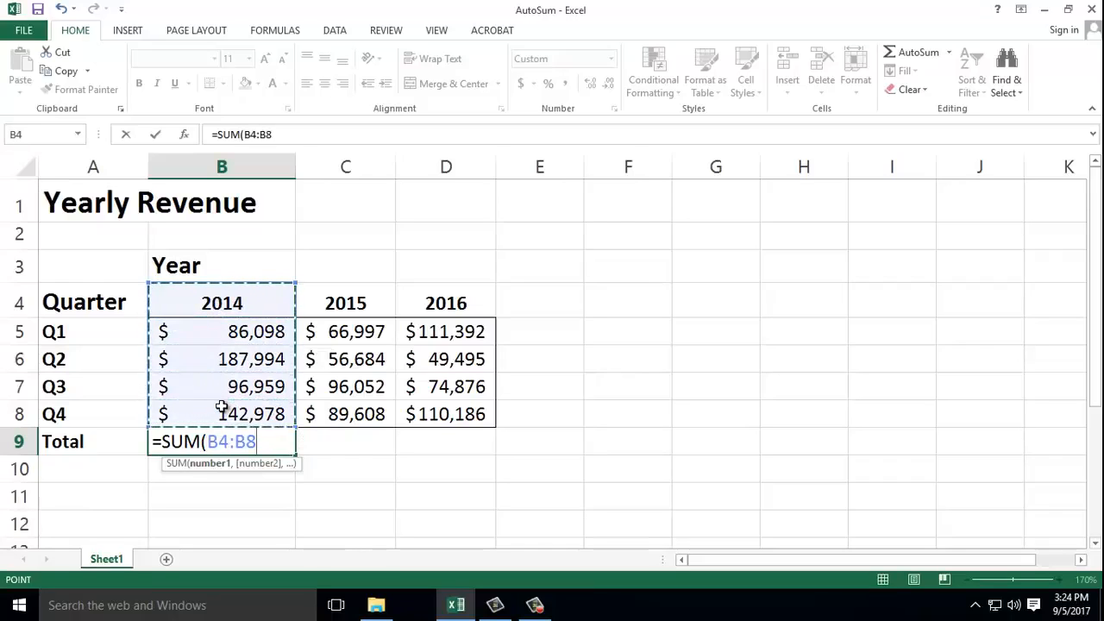
text())
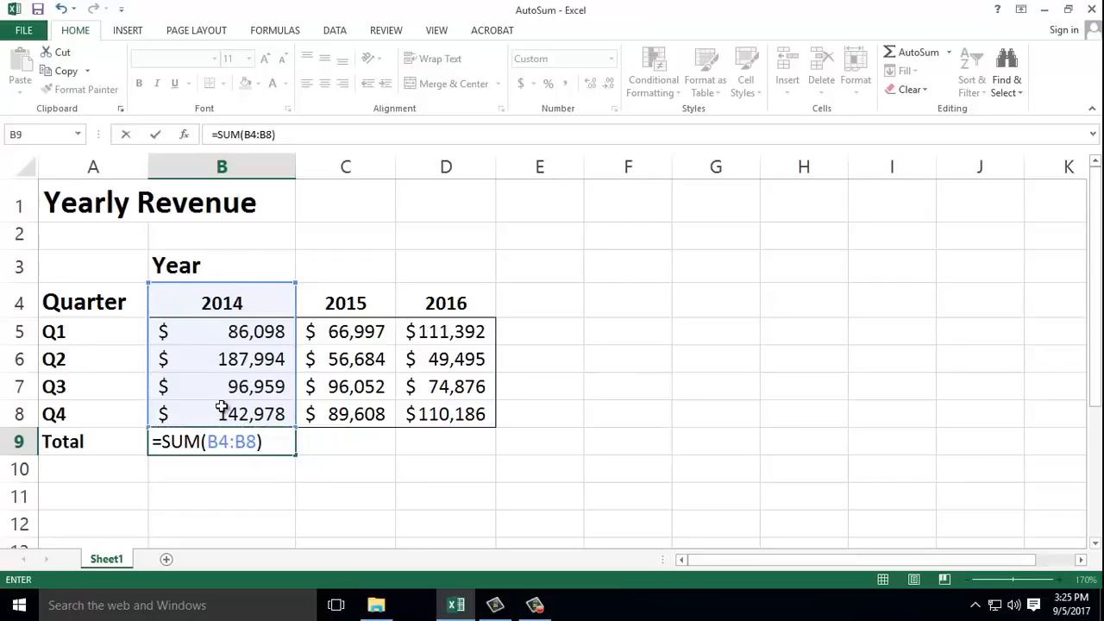
key(Return)
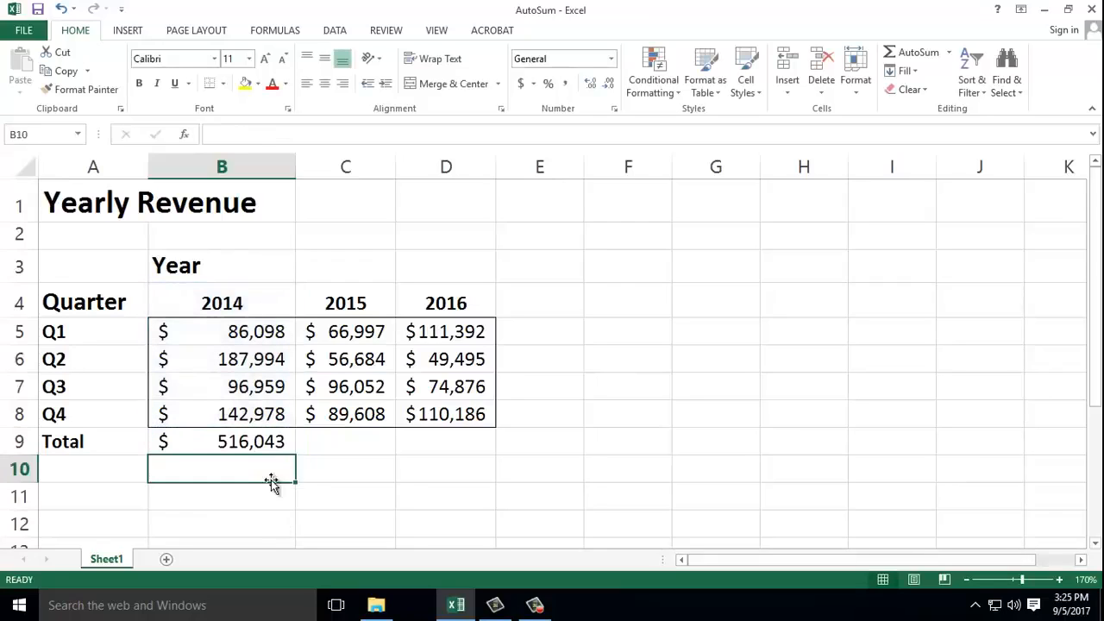
Step: Check the B9 total's formula against the year headings in row 4, and clear B9
click(264, 440)
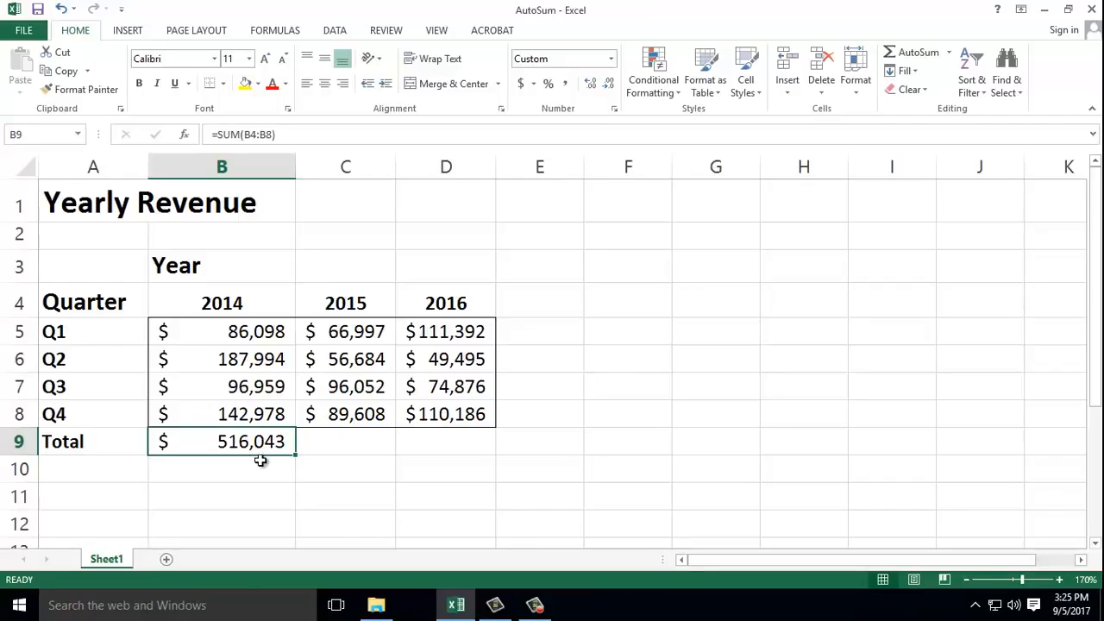
click(214, 305)
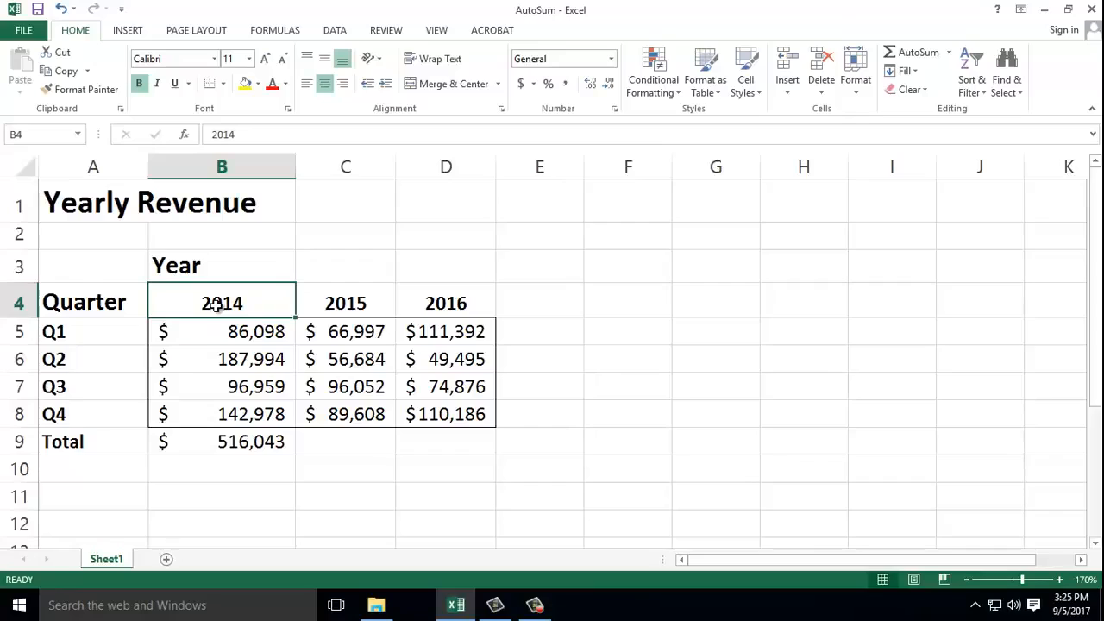
click(335, 304)
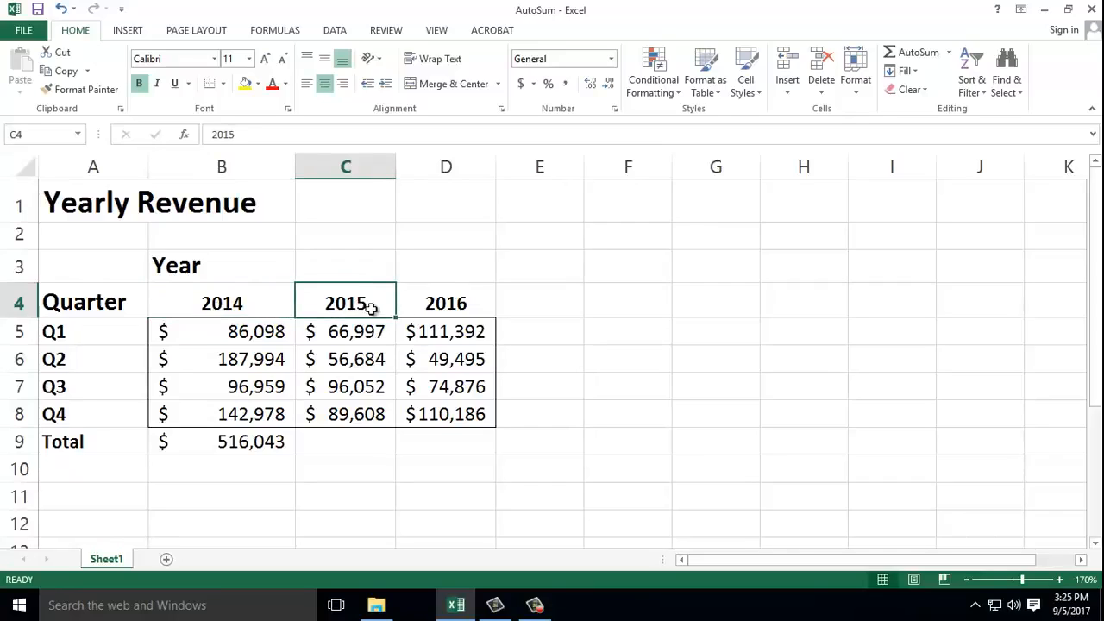
click(460, 304)
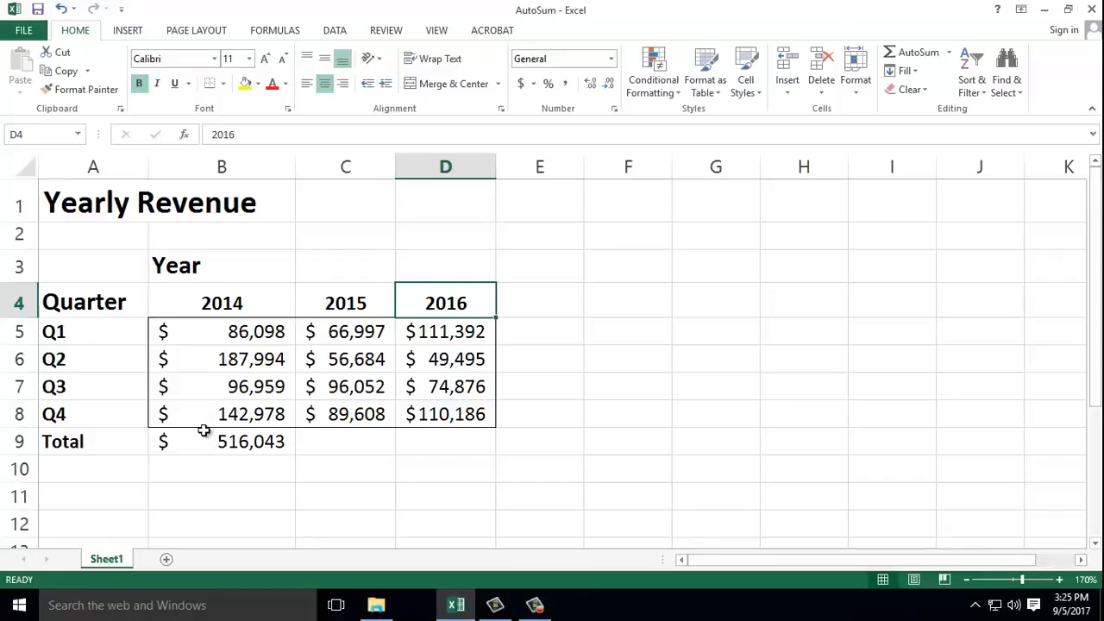
click(177, 309)
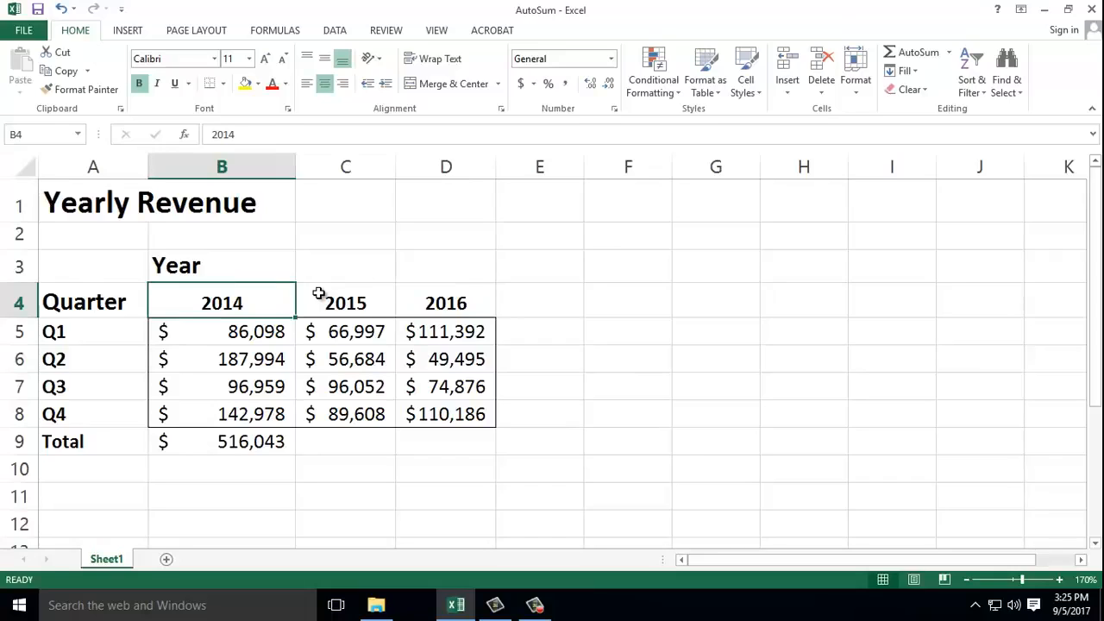
click(177, 445)
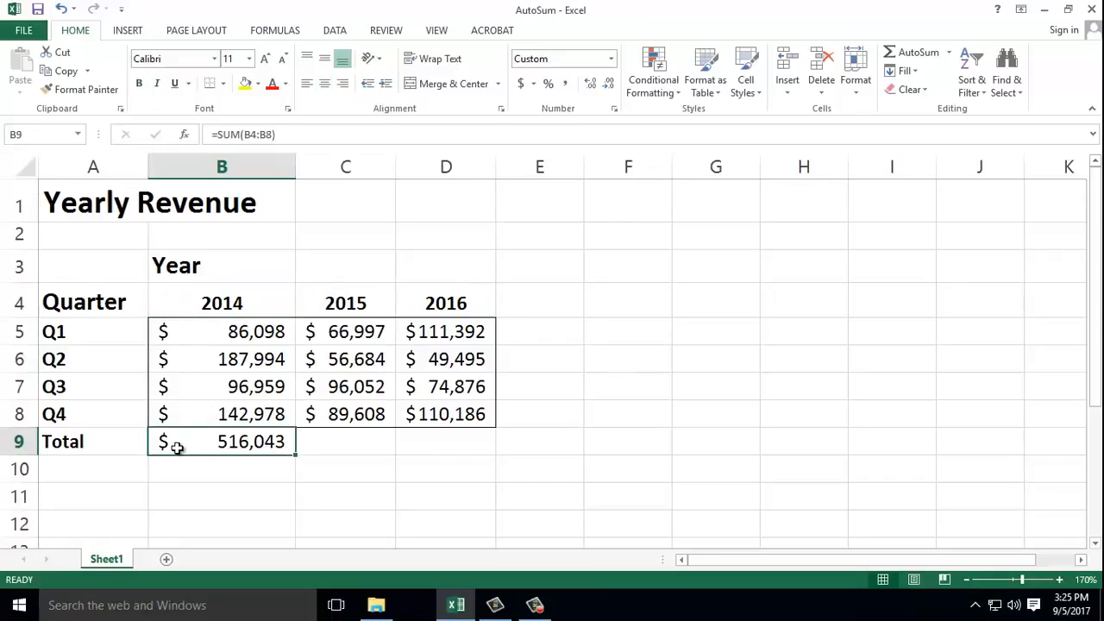
key(Delete)
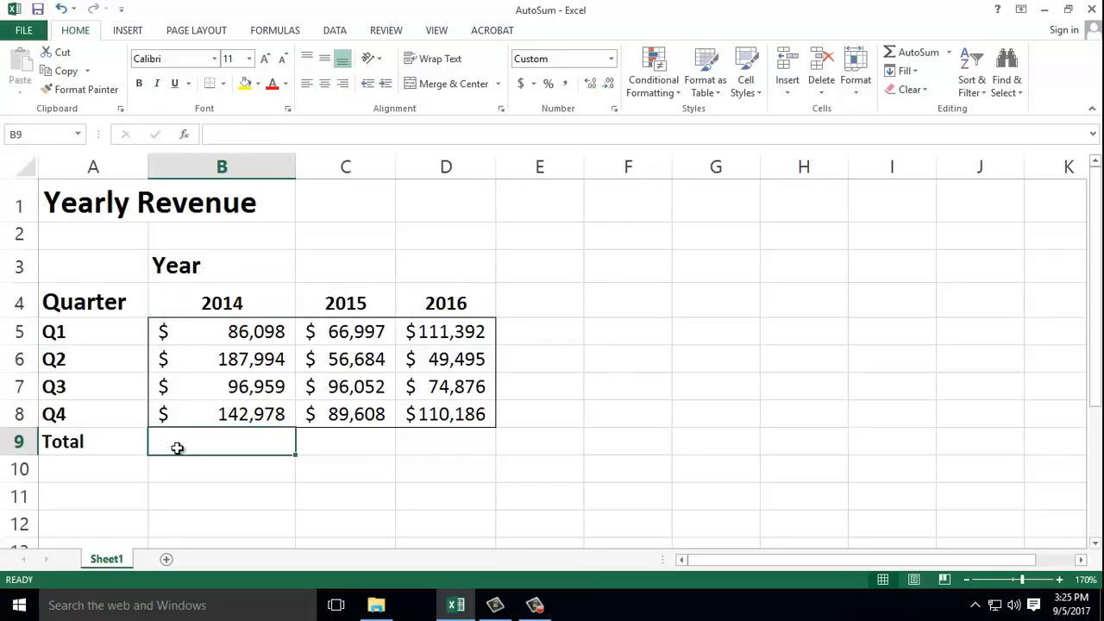
Step: Try to total the 2014 column in B9 with AutoSum over B4:B8, and discard the formula
click(184, 299)
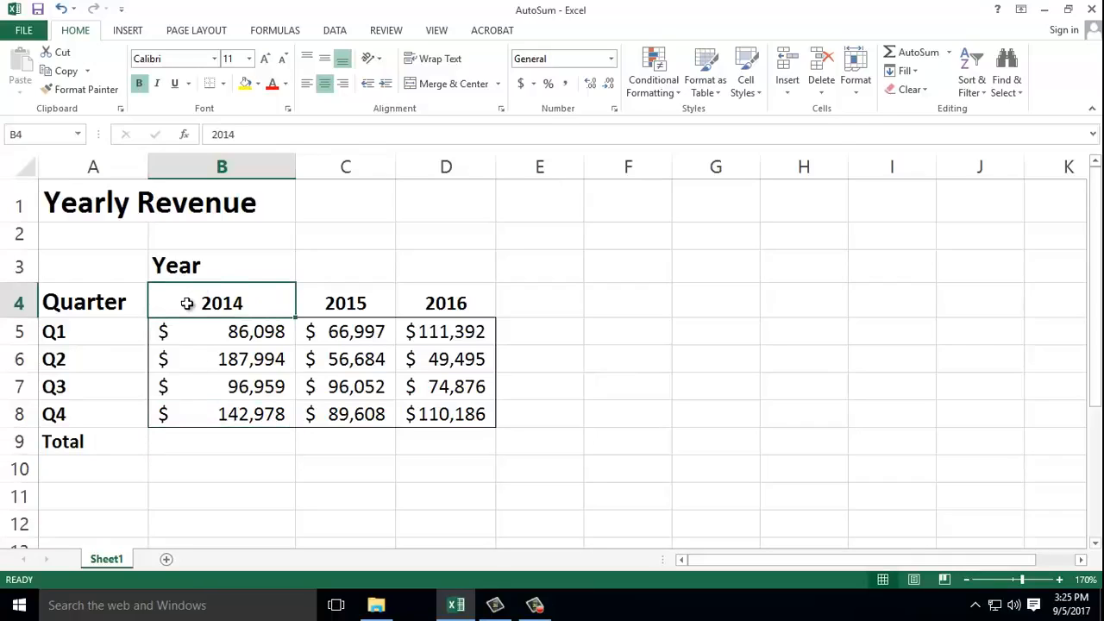
click(230, 460)
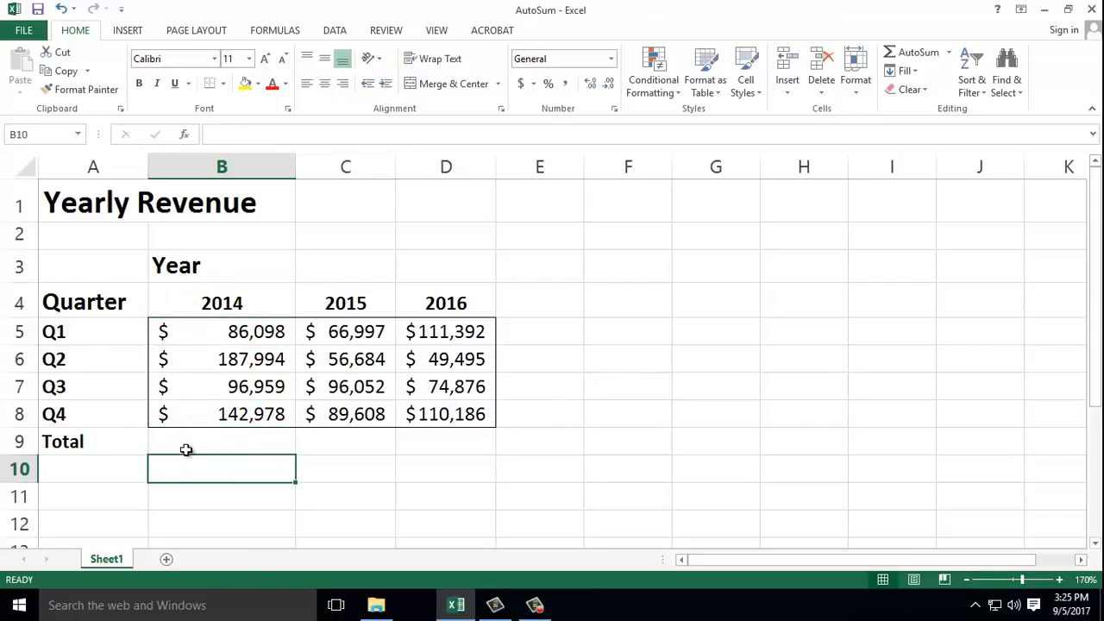
click(186, 447)
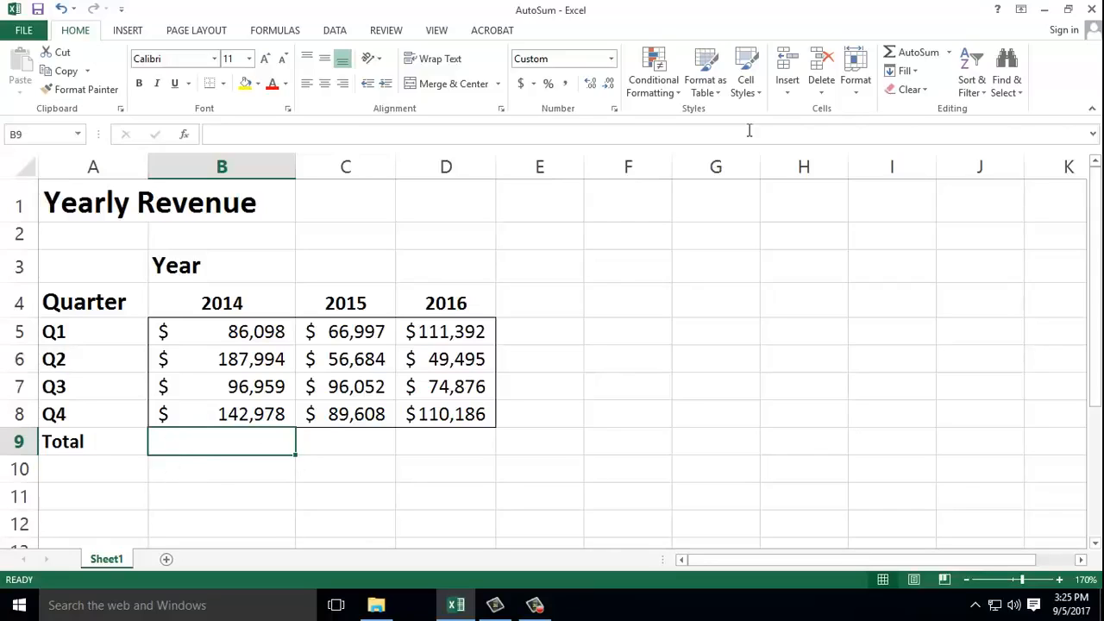
click(908, 55)
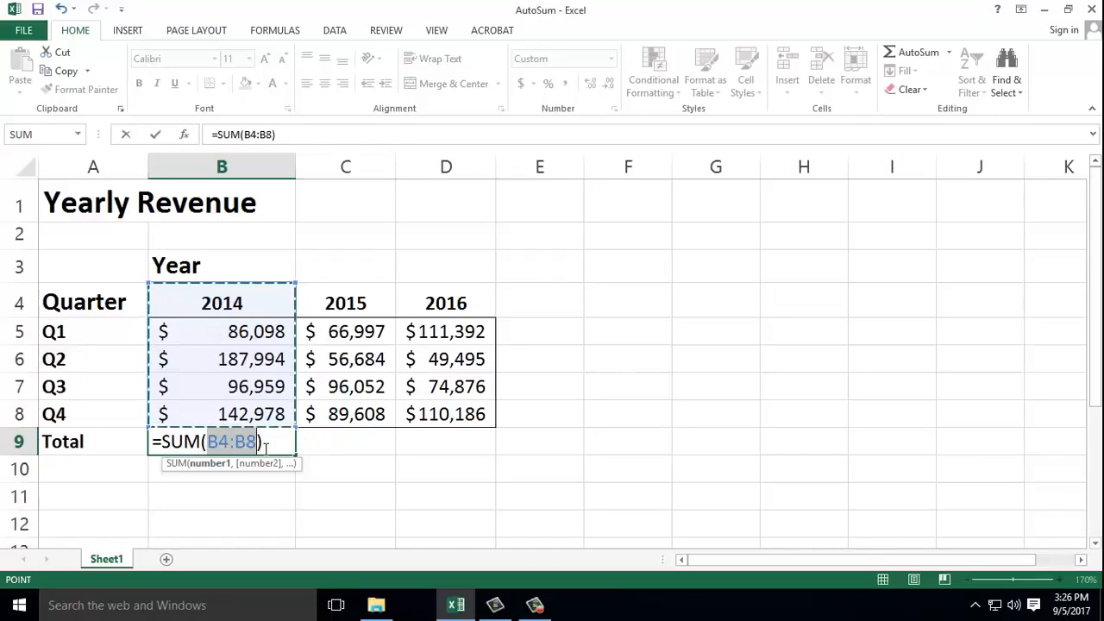
click(247, 488)
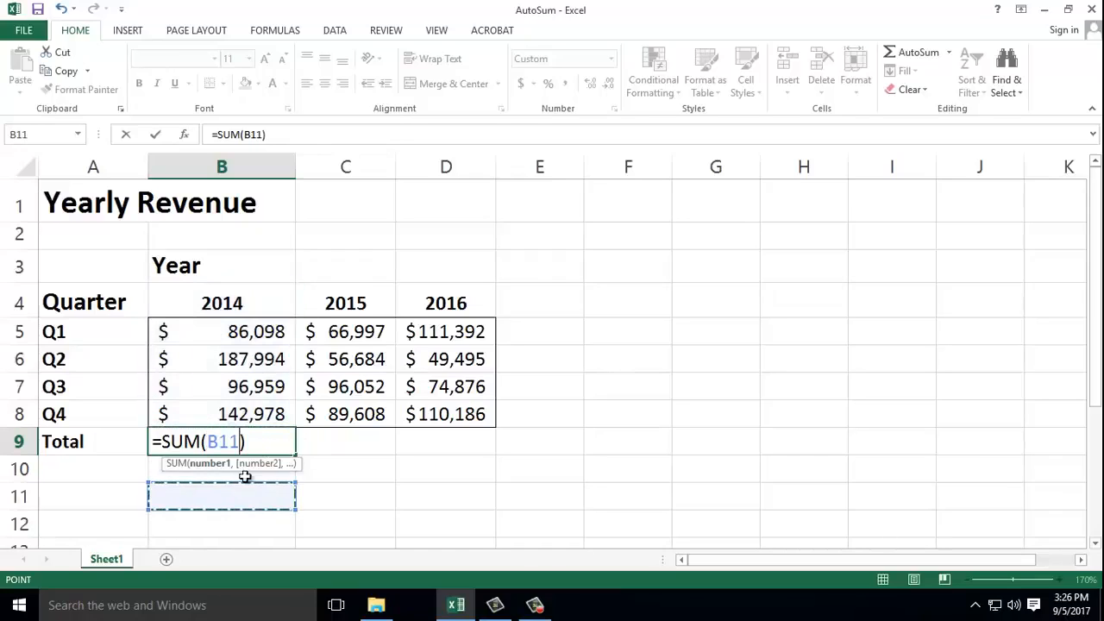
click(260, 444)
key(BackSpace)
key(BackSpace)
key(BackSpace)
key(BackSpace)
key(BackSpace)
key(BackSpace)
key(BackSpace)
key(BackSpace)
key(BackSpace)
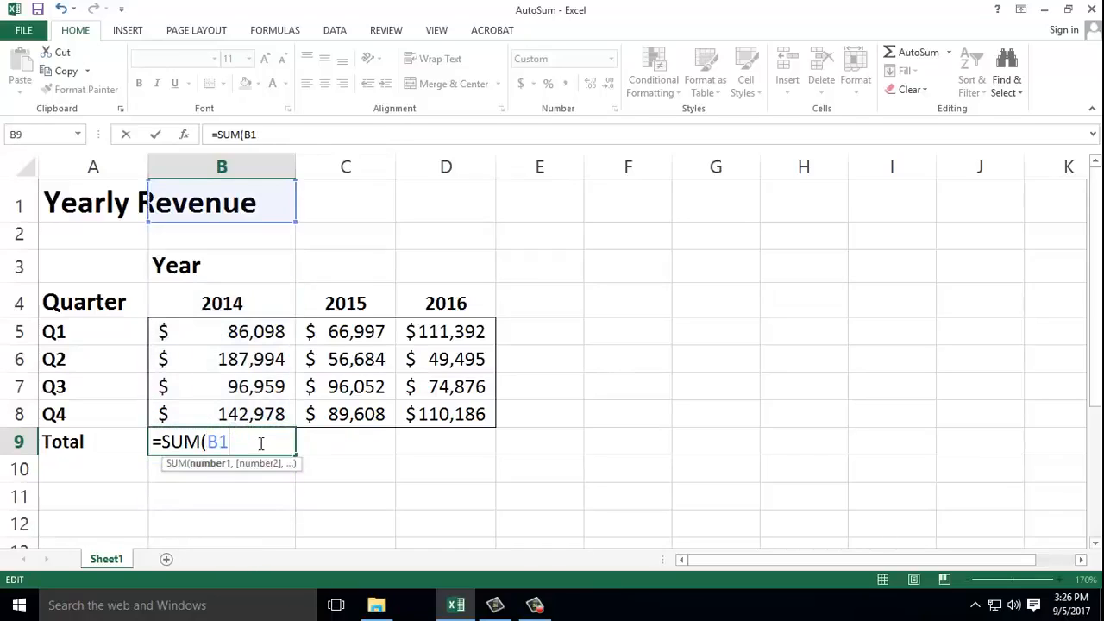
click(251, 471)
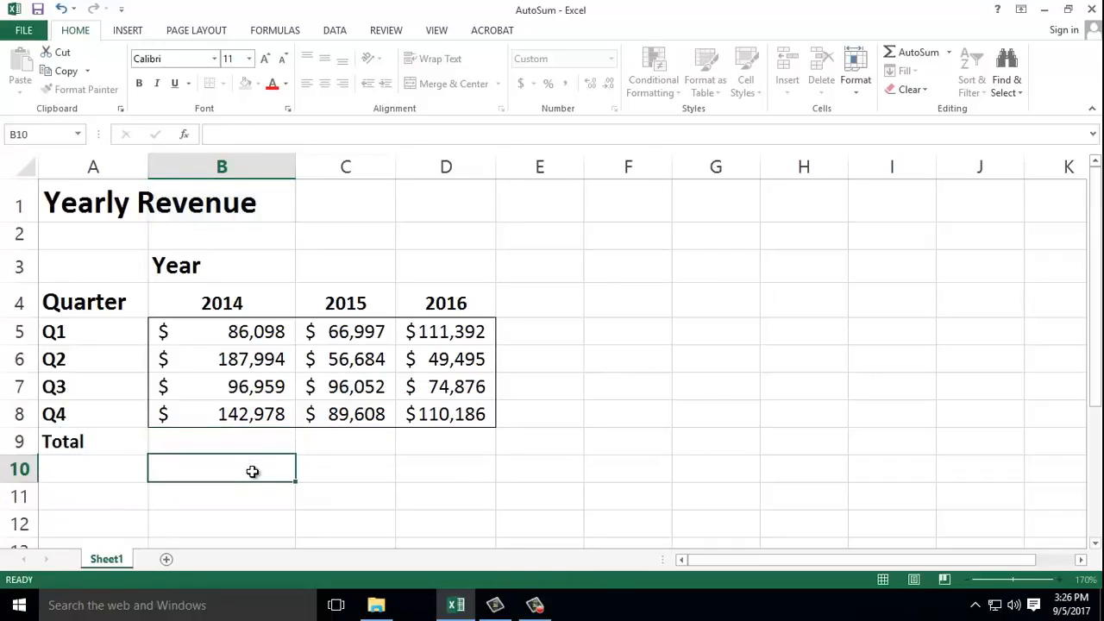
click(247, 446)
Step: Change the year heading in B4 to FY2014 and fill the series across to D4 as FY2015 and FY2016
click(205, 293)
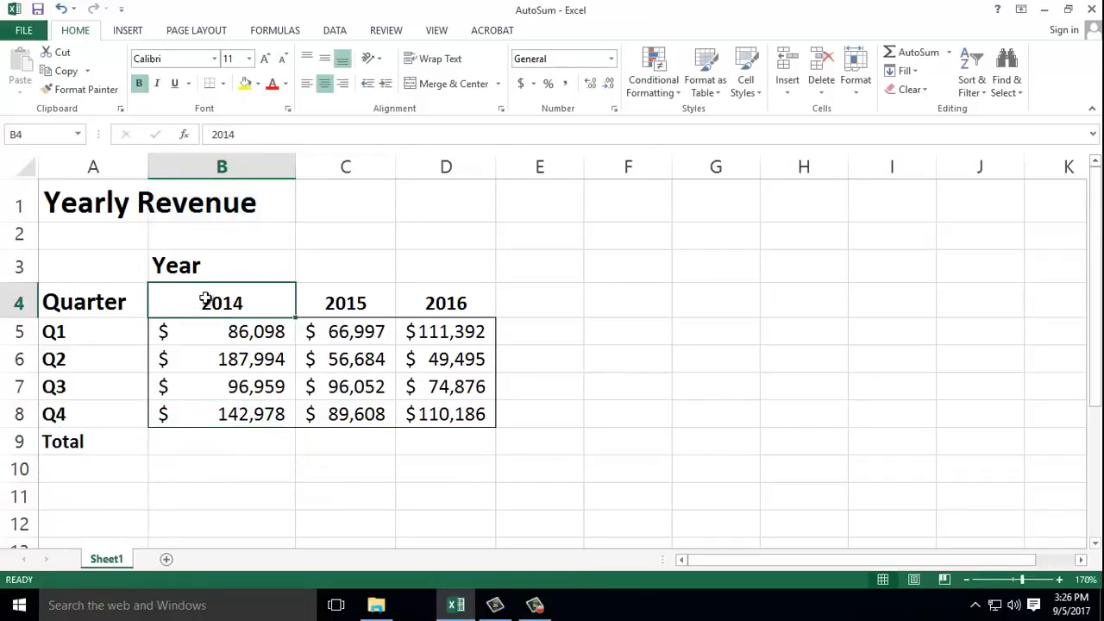
double_click(205, 299)
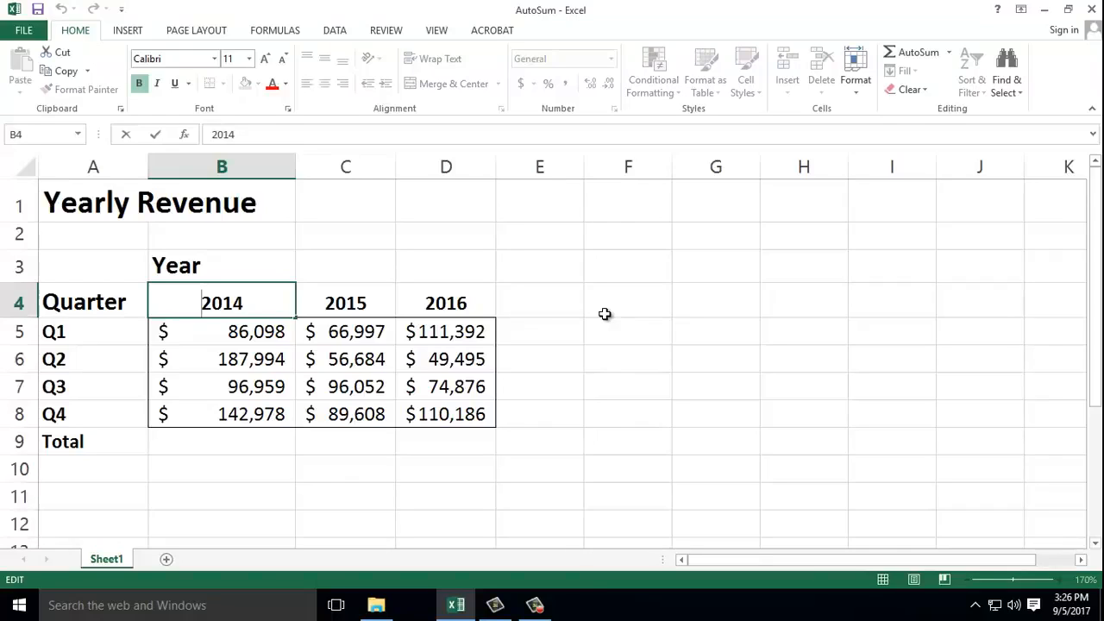
text(f)
key(BackSpace)
text(FY)
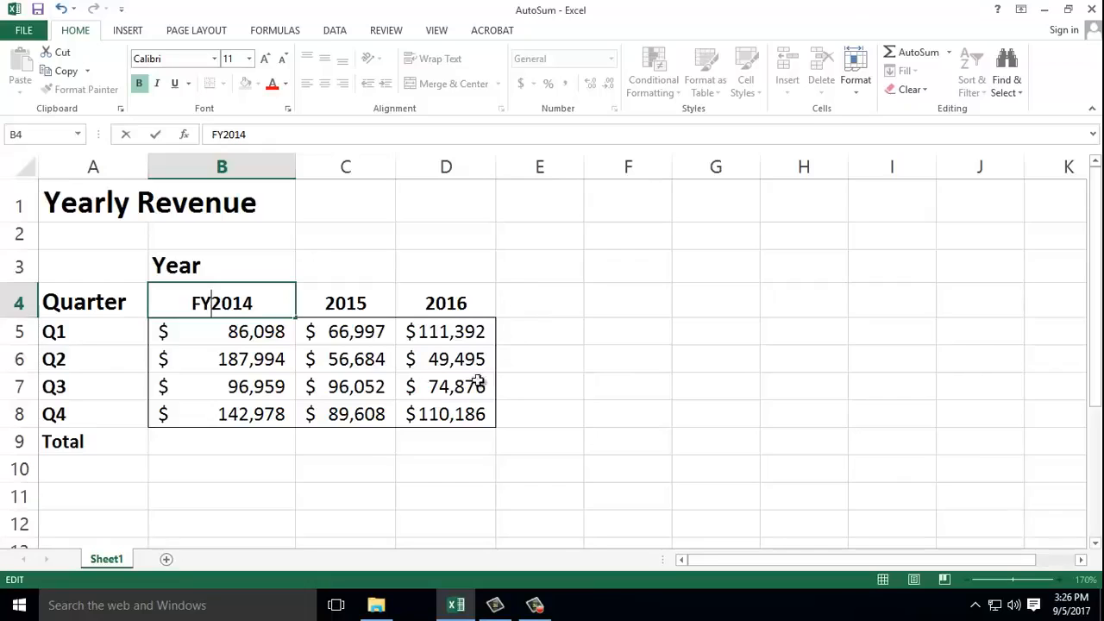
click(217, 350)
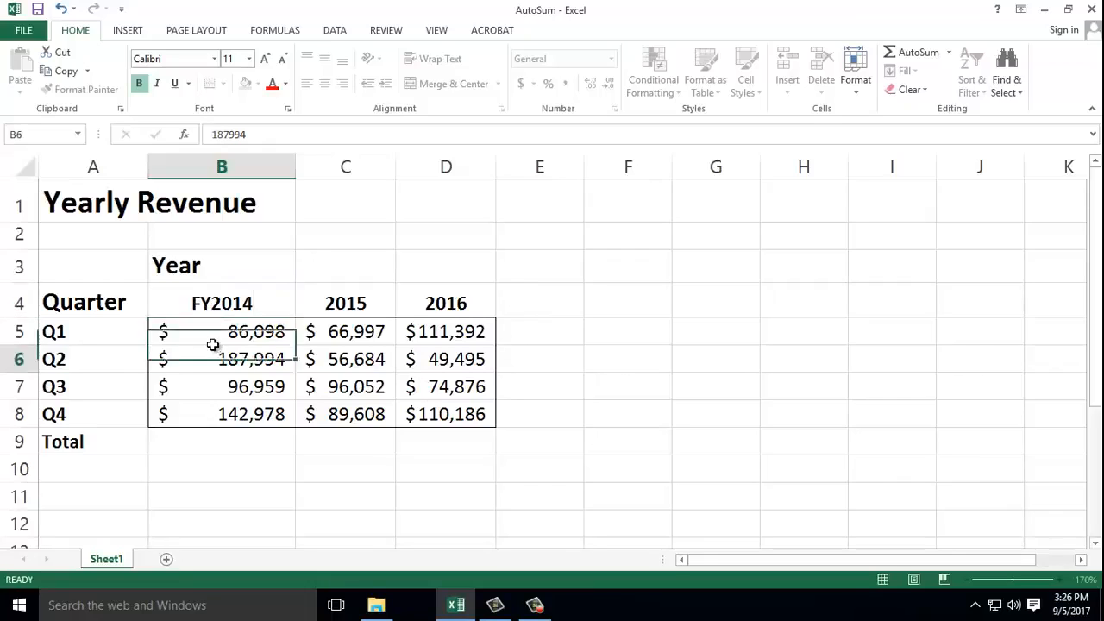
click(217, 305)
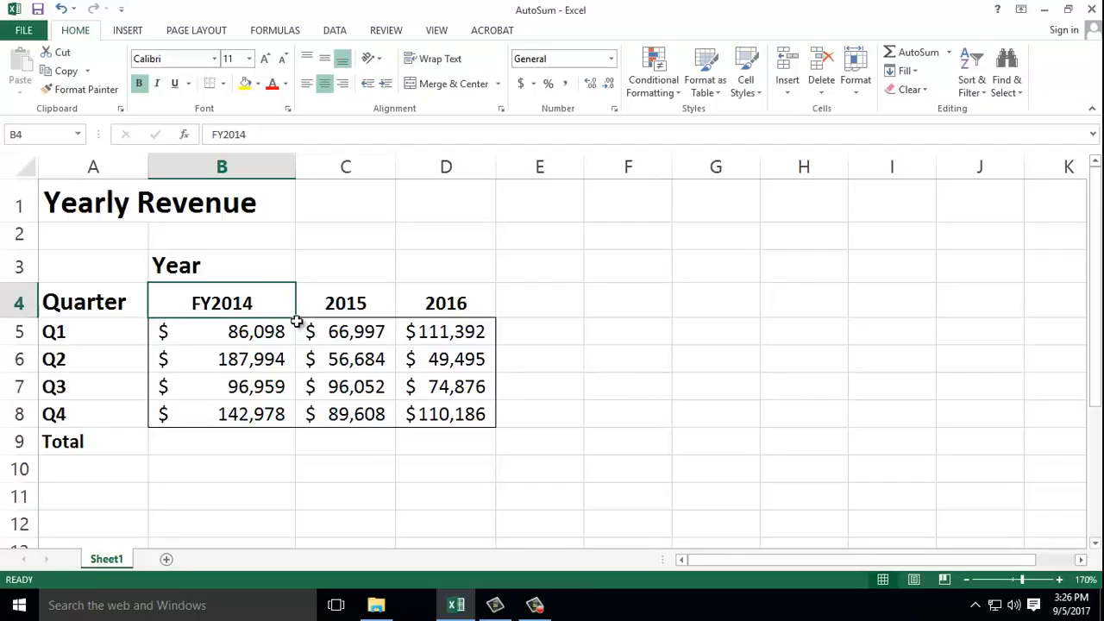
drag(296, 317, 492, 316)
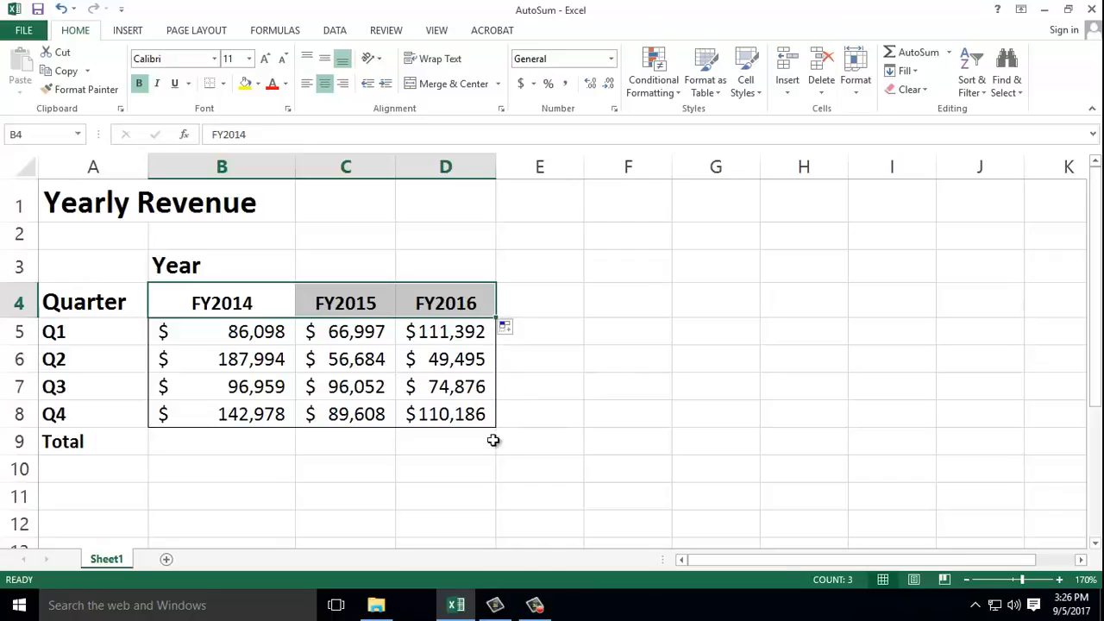
Step: Total the FY2014 revenue in B9 with AutoSum over the range B5:B8
click(243, 445)
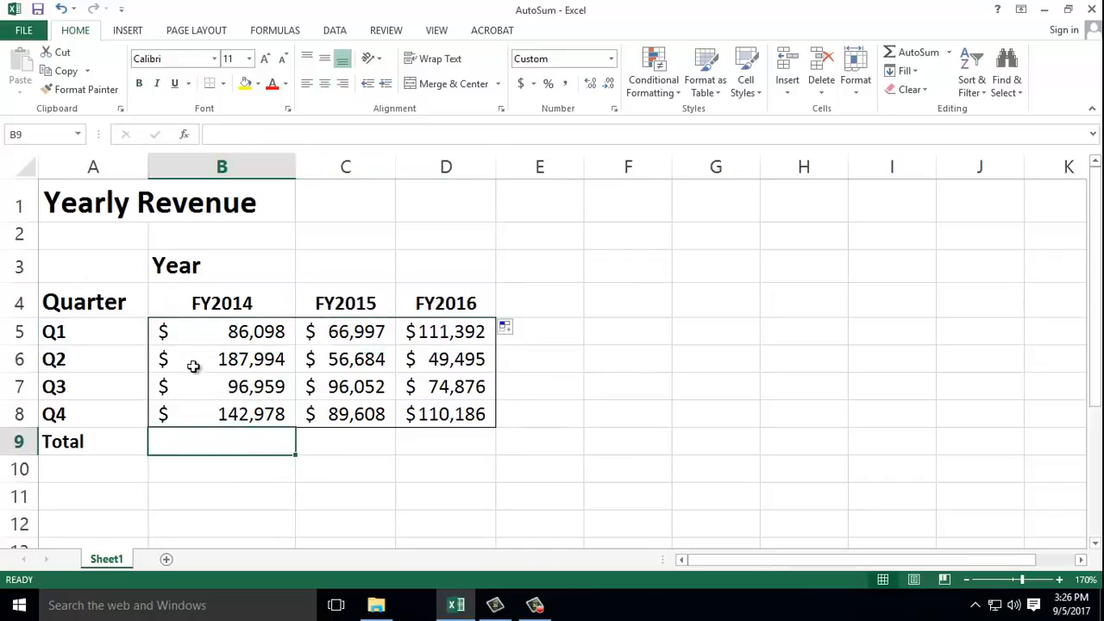
click(204, 331)
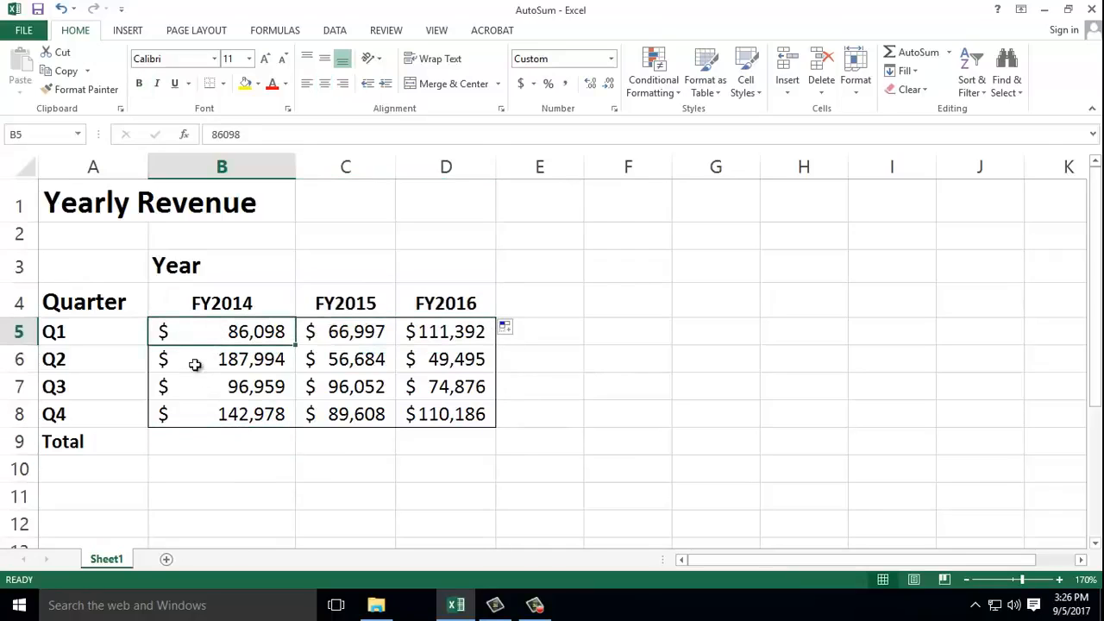
click(175, 444)
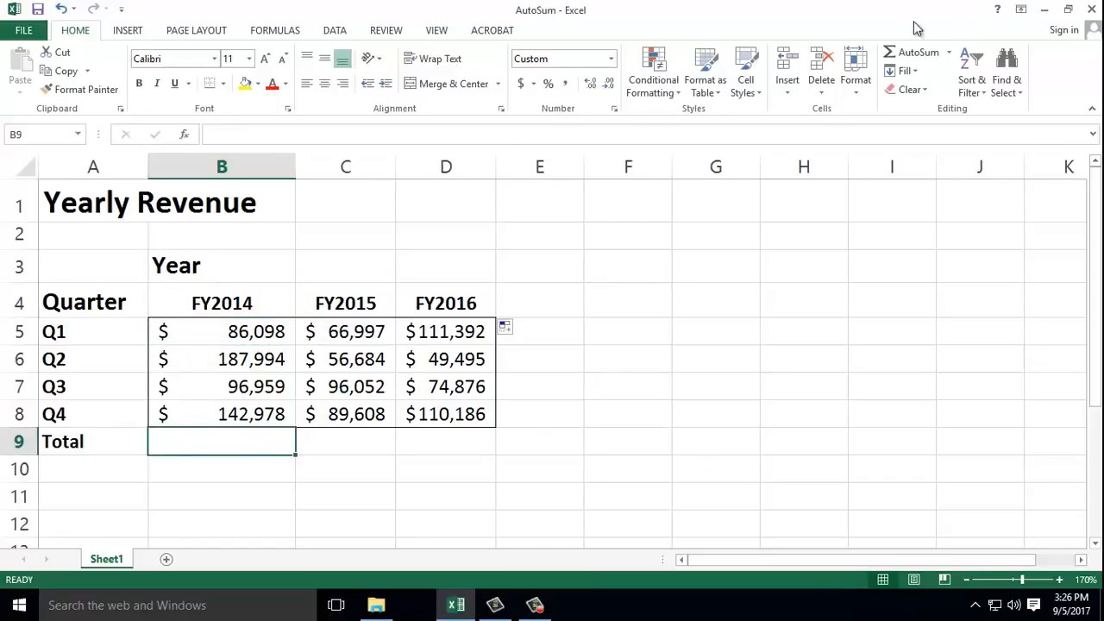
click(911, 53)
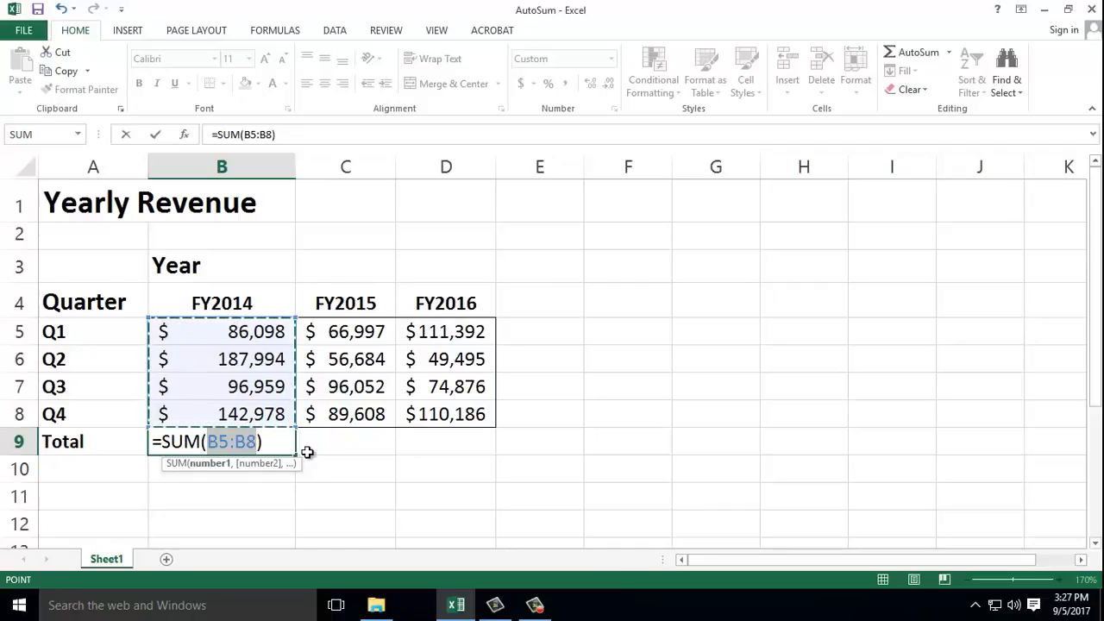
click(265, 444)
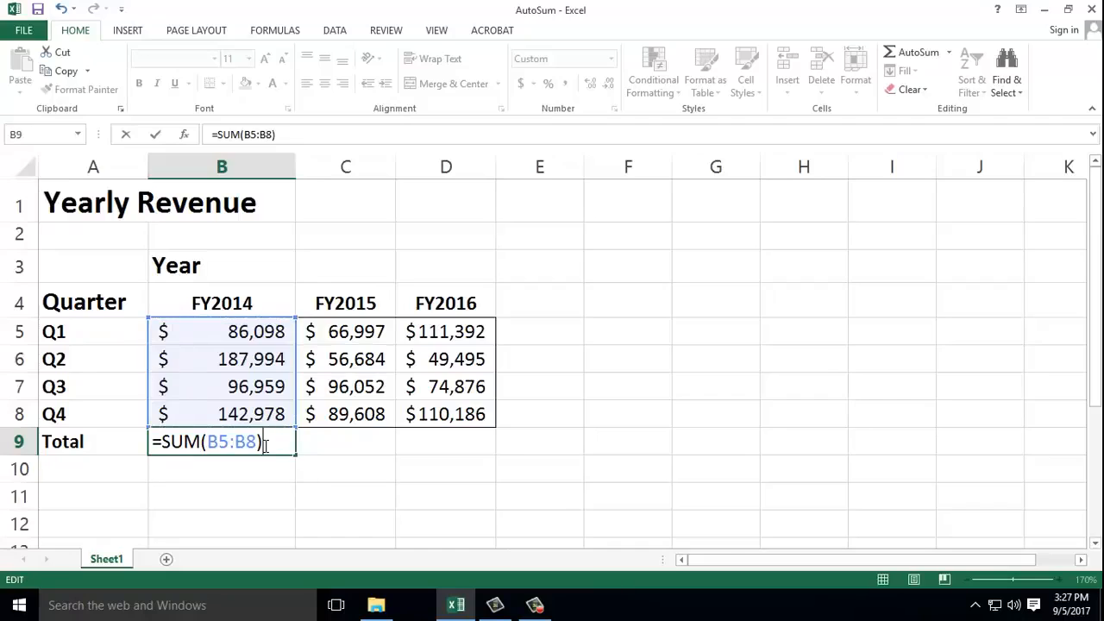
key(Return)
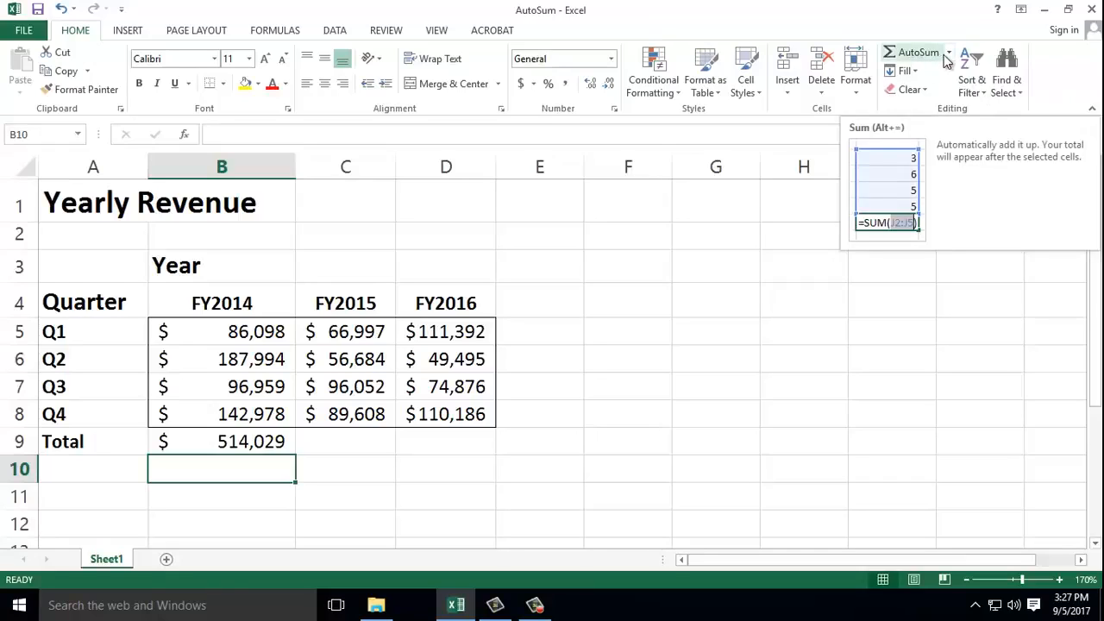
Step: Total the FY2015 quarterly revenue in C9 with AutoSum over the range C5:C8
click(345, 336)
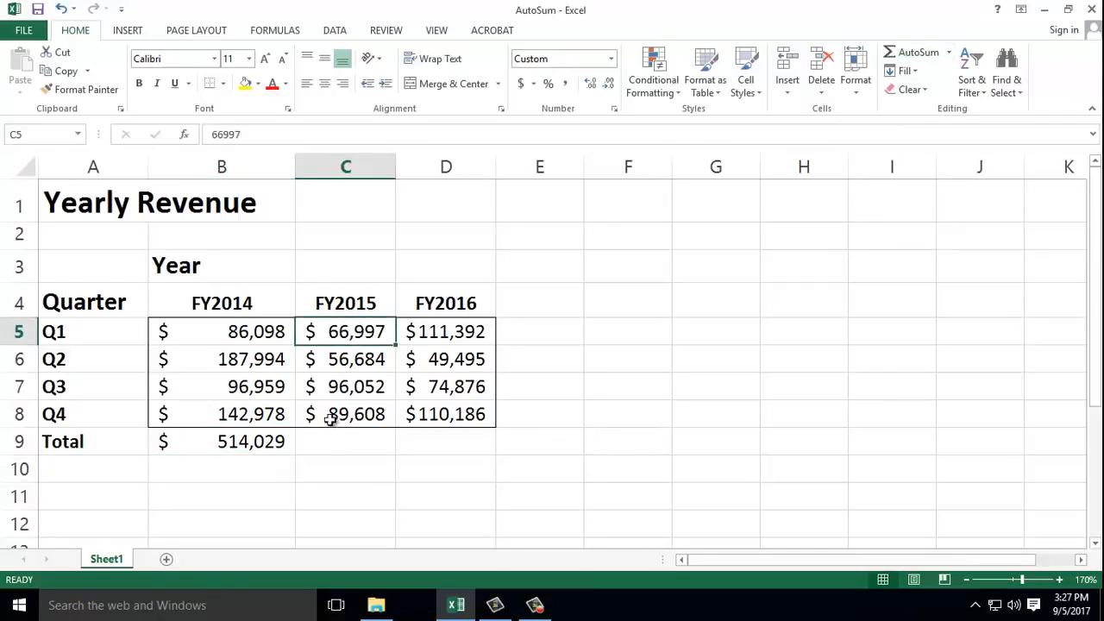
click(323, 445)
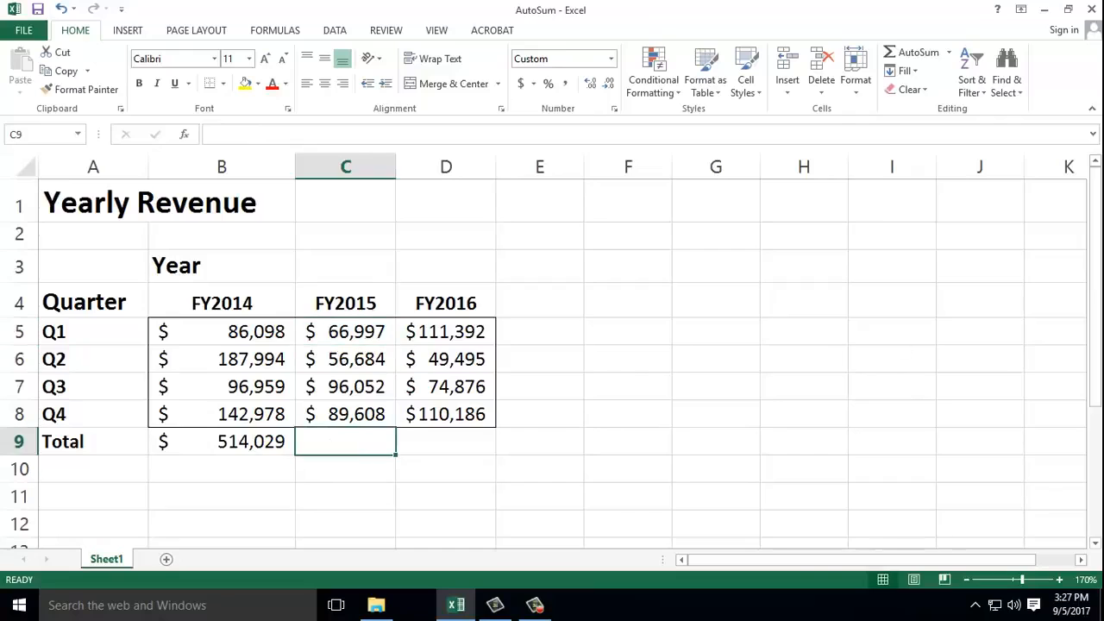
click(913, 52)
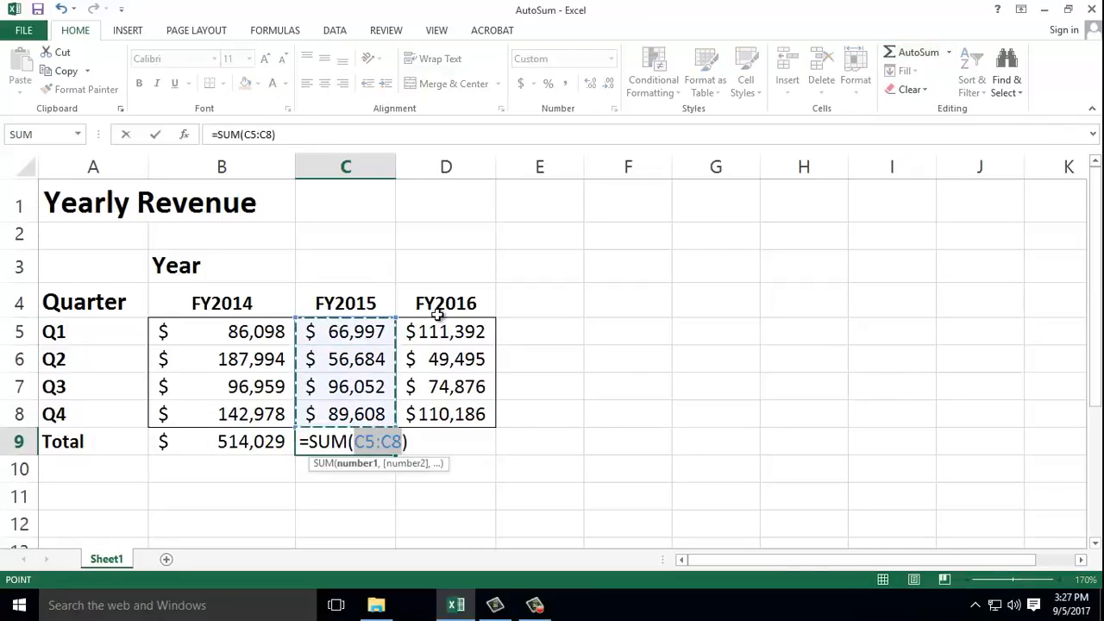
key(Return)
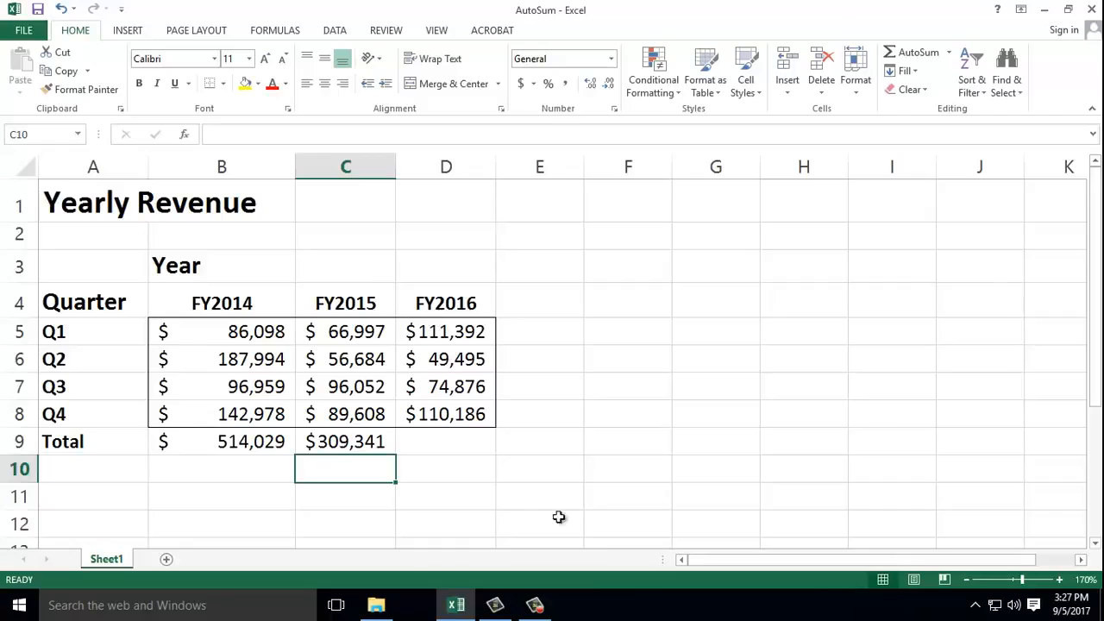
Step: Average the FY2016 quarterly revenue in D9 with AutoSum's Average function over the range D5:D8
click(949, 53)
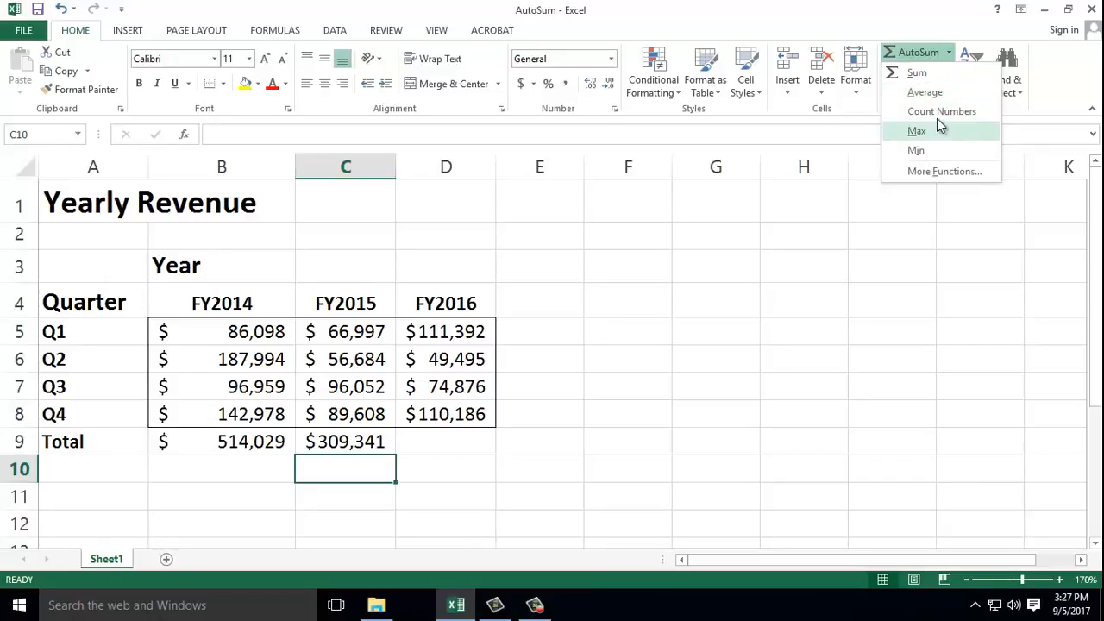
click(445, 442)
click(432, 442)
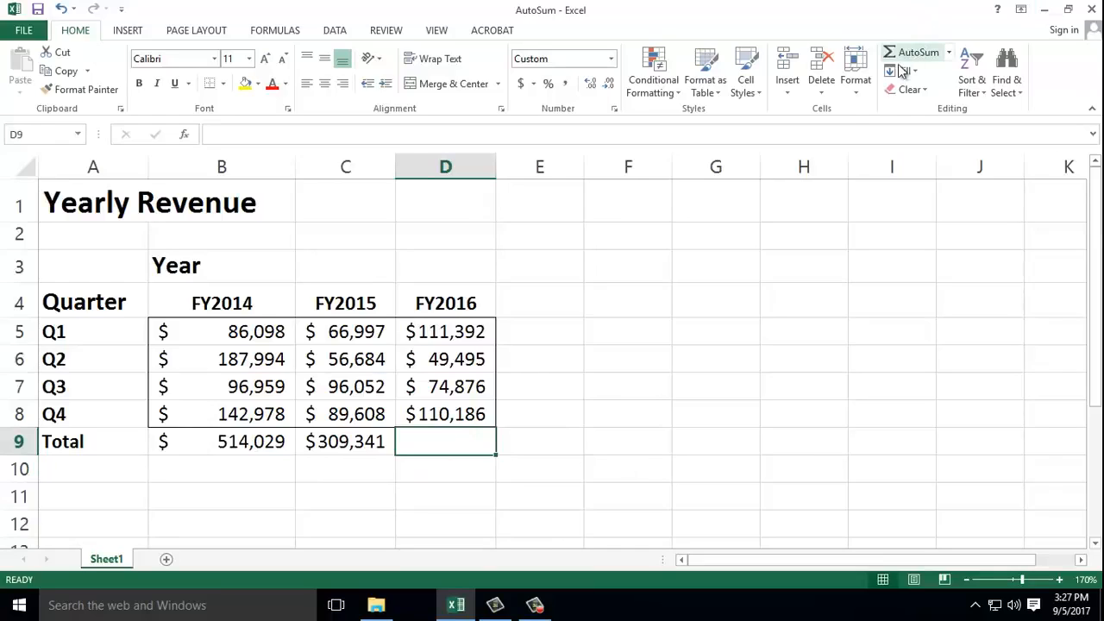
click(949, 54)
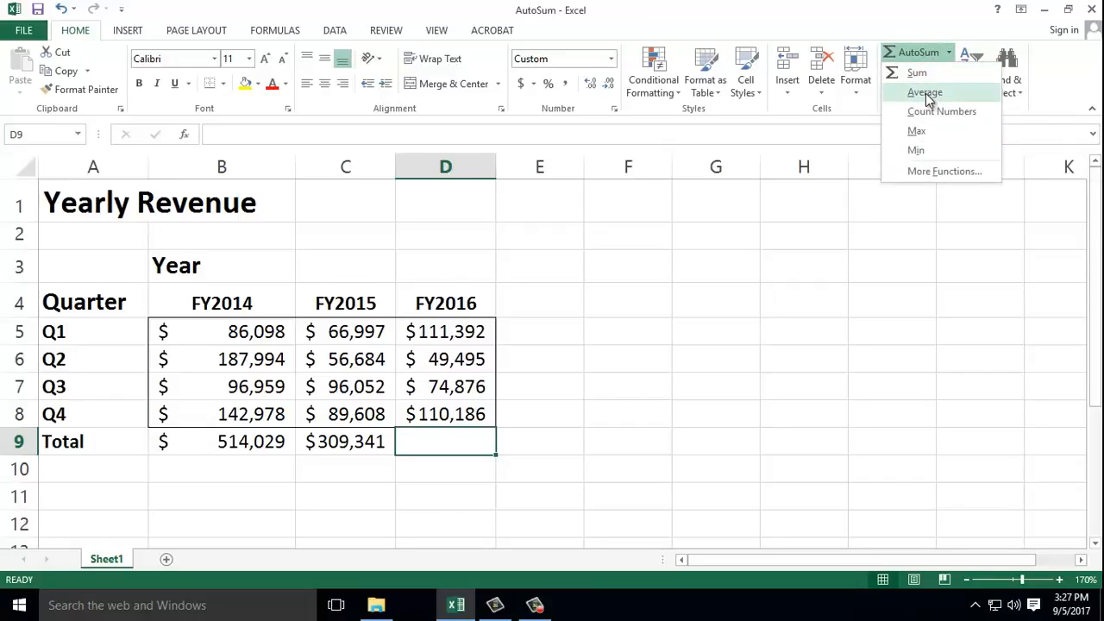
click(925, 92)
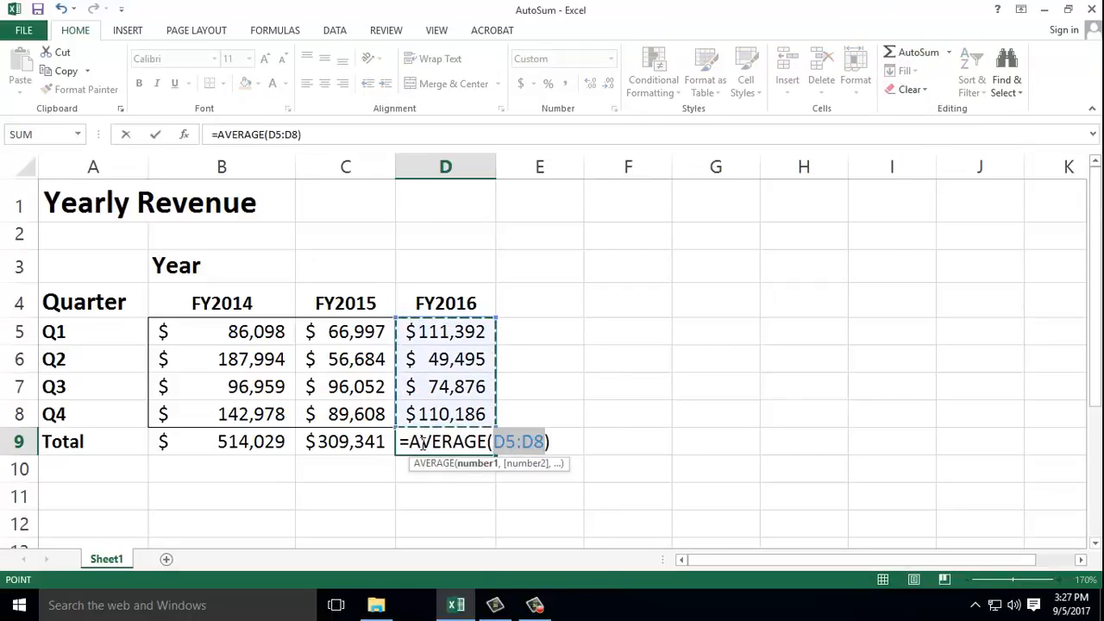
key(Return)
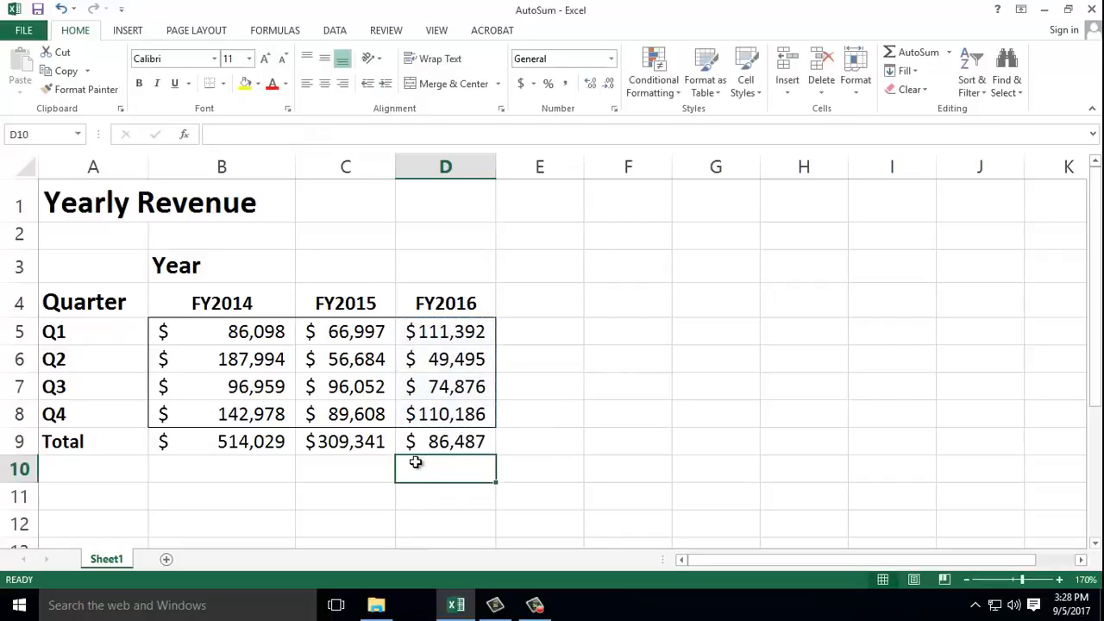